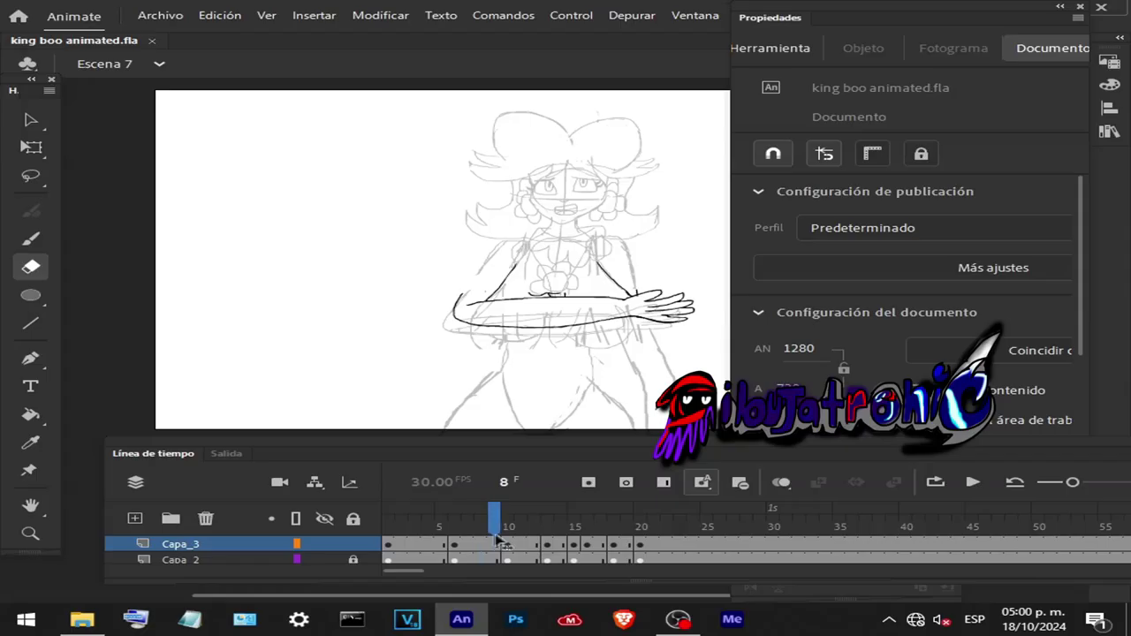
- Scrub the Escena 7 timeline to review the frames, stopping near frame 6
mouse_move(493, 521)
mouse_down()
mouse_move(502, 543)
mouse_move(608, 548)
mouse_move(409, 549)
mouse_move(453, 547)
mouse_up()
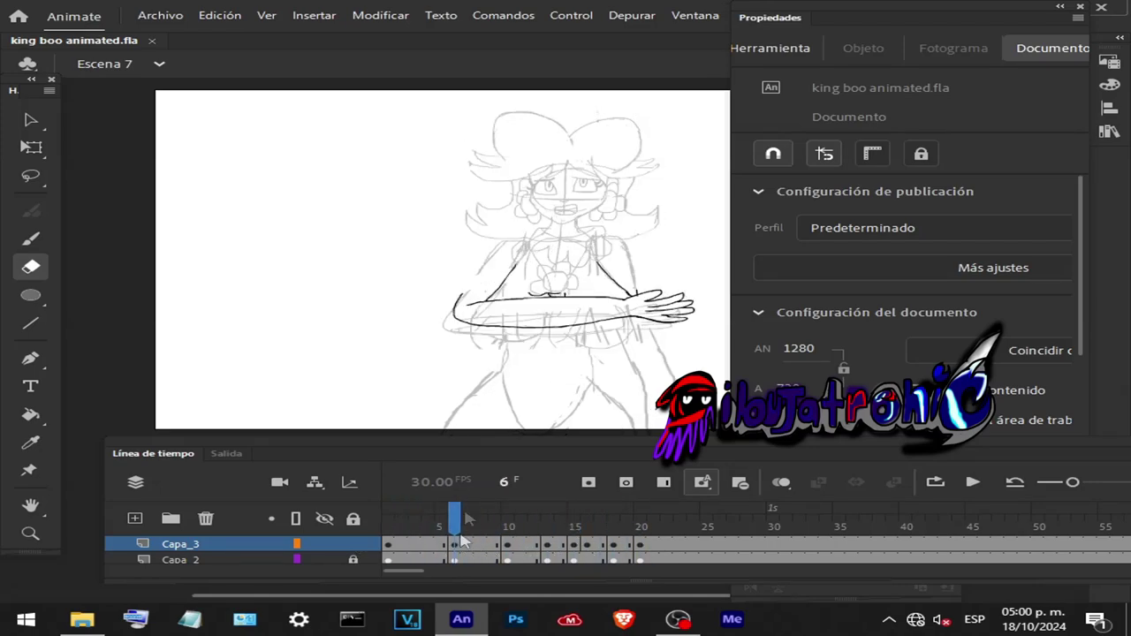
- Ink the left side of the princess's face in black with the Classic Brush
click(31, 239)
scroll(594, 190, up, 3)
scroll(359, 171, up, 3)
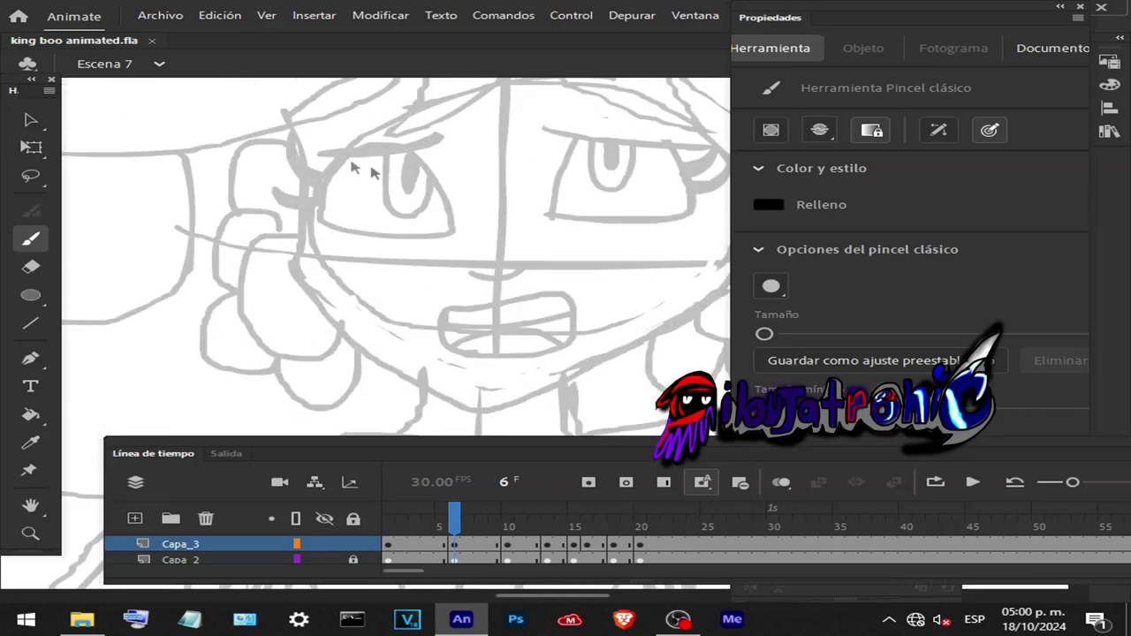
drag(287, 126, 444, 412)
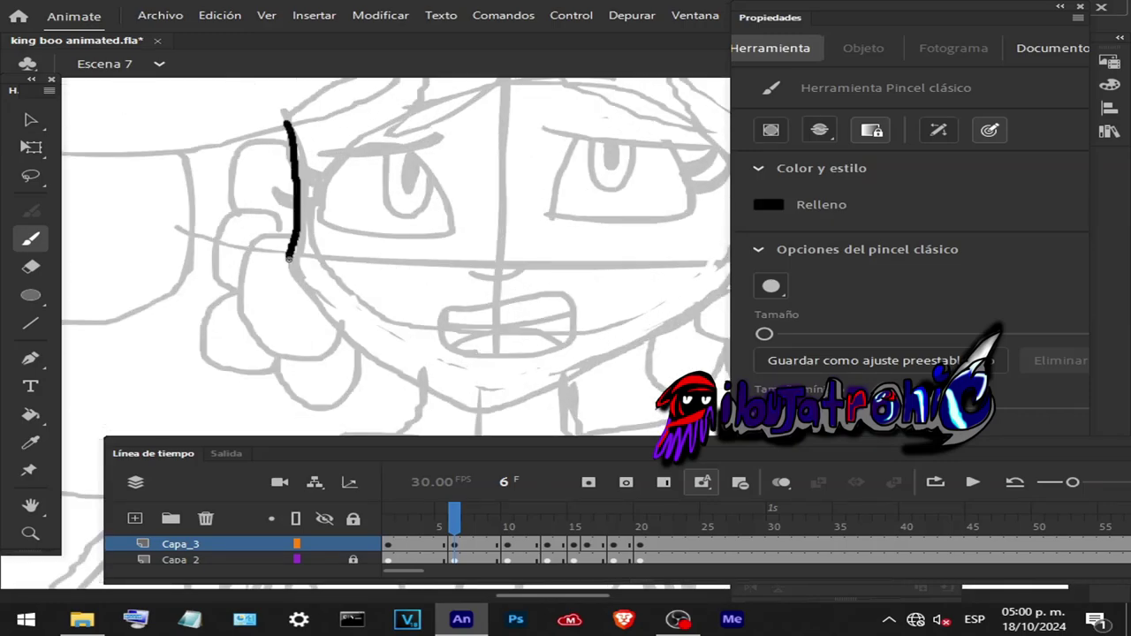
scroll(442, 411, down, 3)
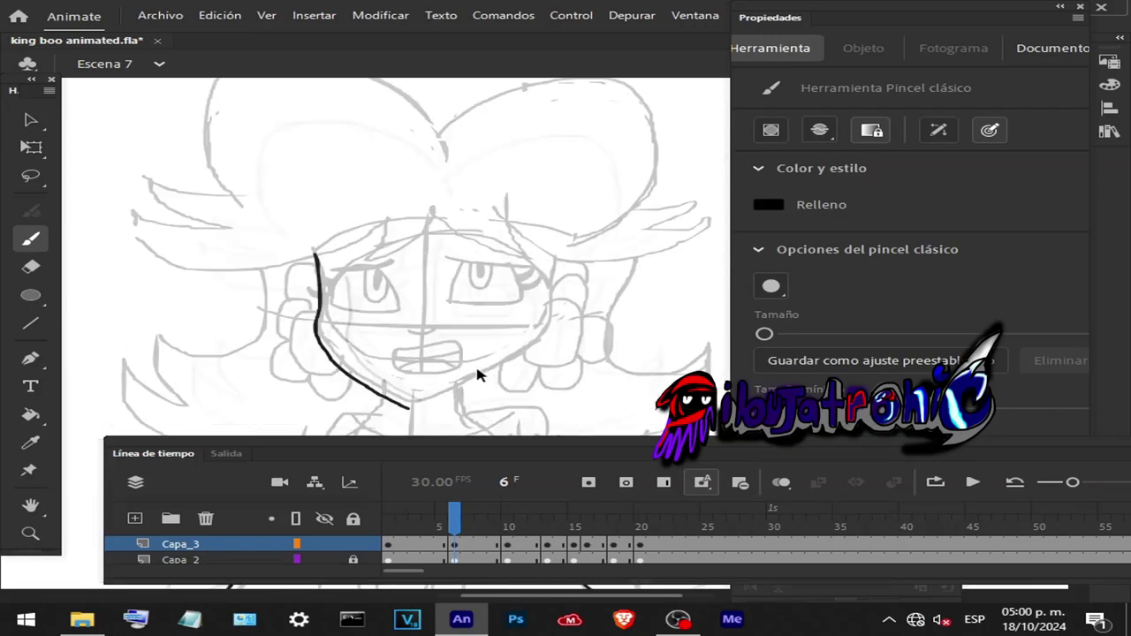
scroll(389, 416, up, 2)
key(ctrl+z)
- Draw the right jawline from the chin toward the cheek, undoing failed strokes
drag(392, 416, 489, 373)
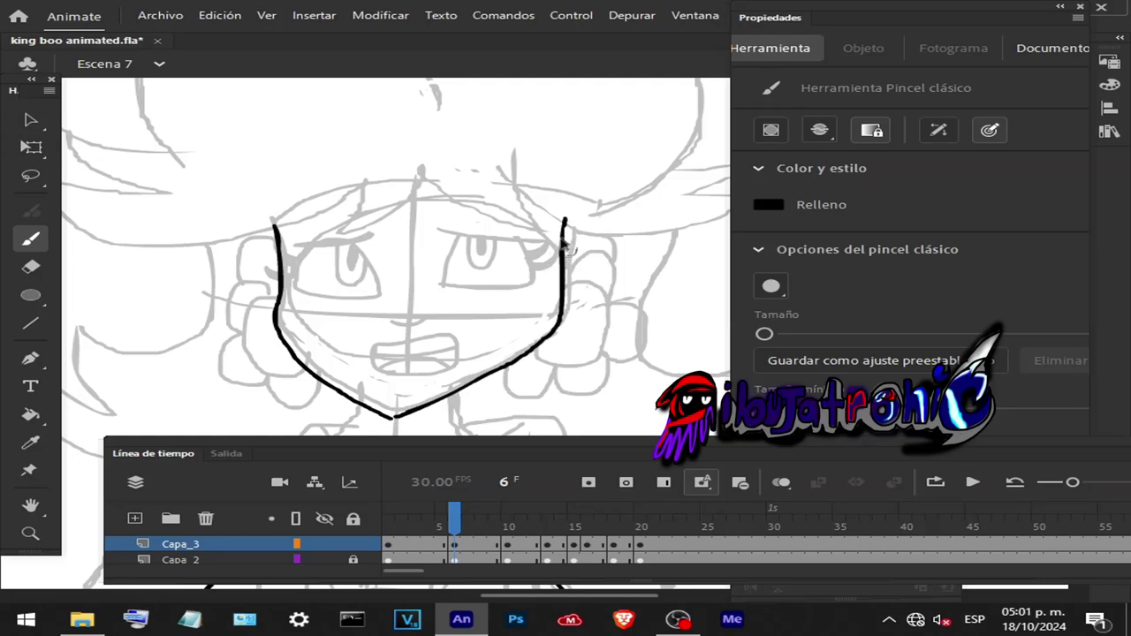
key(ctrl+z)
drag(566, 223, 423, 415)
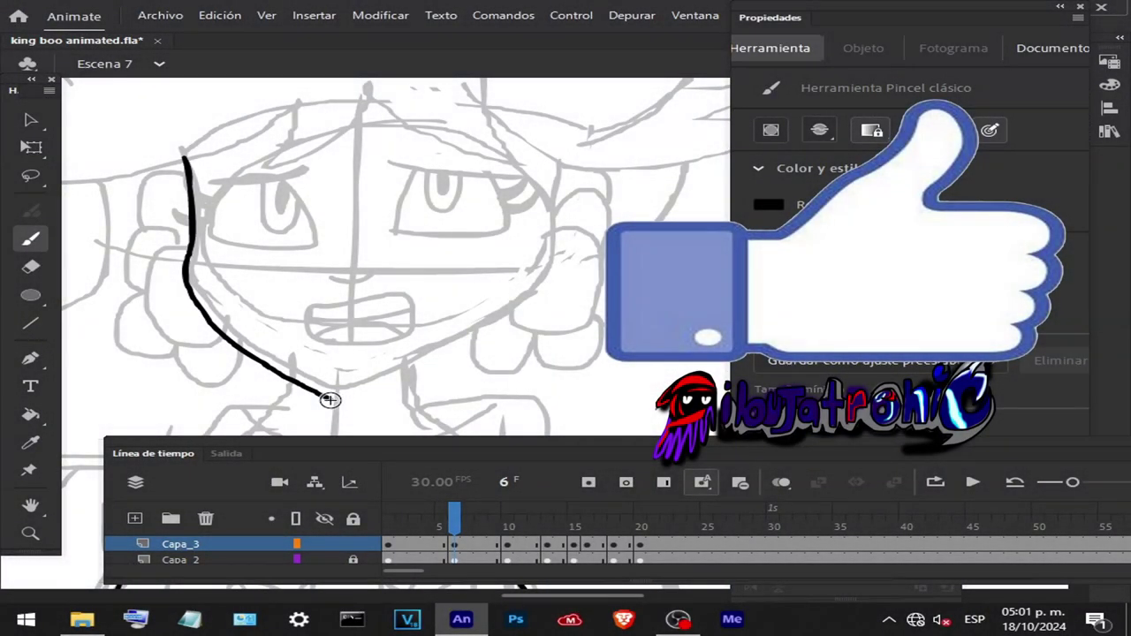
drag(332, 400, 500, 311)
key(ctrl+z)
mouse_move(383, 390)
mouse_down()
mouse_move(486, 328)
mouse_move(546, 265)
mouse_up()
mouse_move(559, 183)
mouse_down()
mouse_move(563, 154)
mouse_move(547, 265)
mouse_move(495, 331)
mouse_move(360, 386)
mouse_up()
key(ctrl+z)
key(ctrl+z)
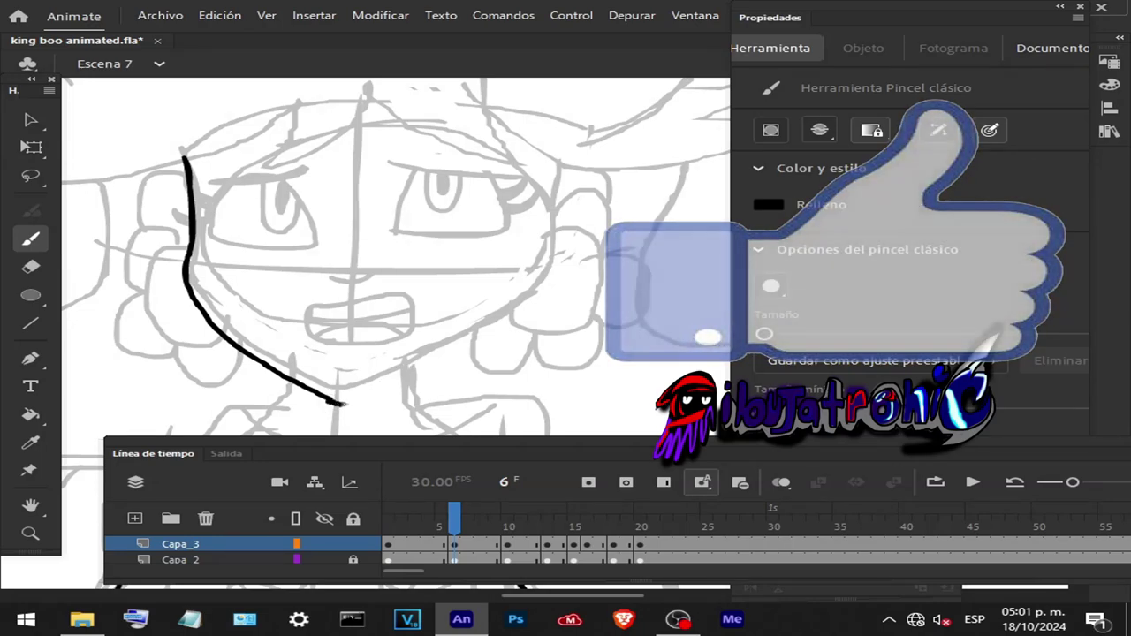
- Retry the right jawline up to the cheek until the stroke follows the sketch
drag(364, 399, 511, 304)
key(ctrl+z)
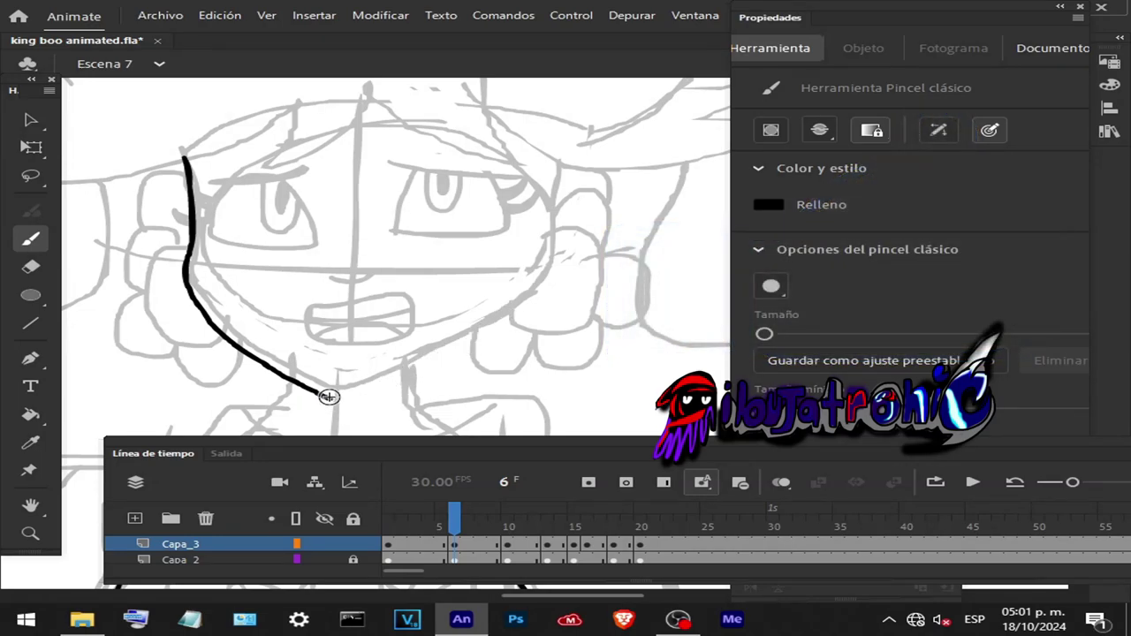
drag(355, 397, 535, 276)
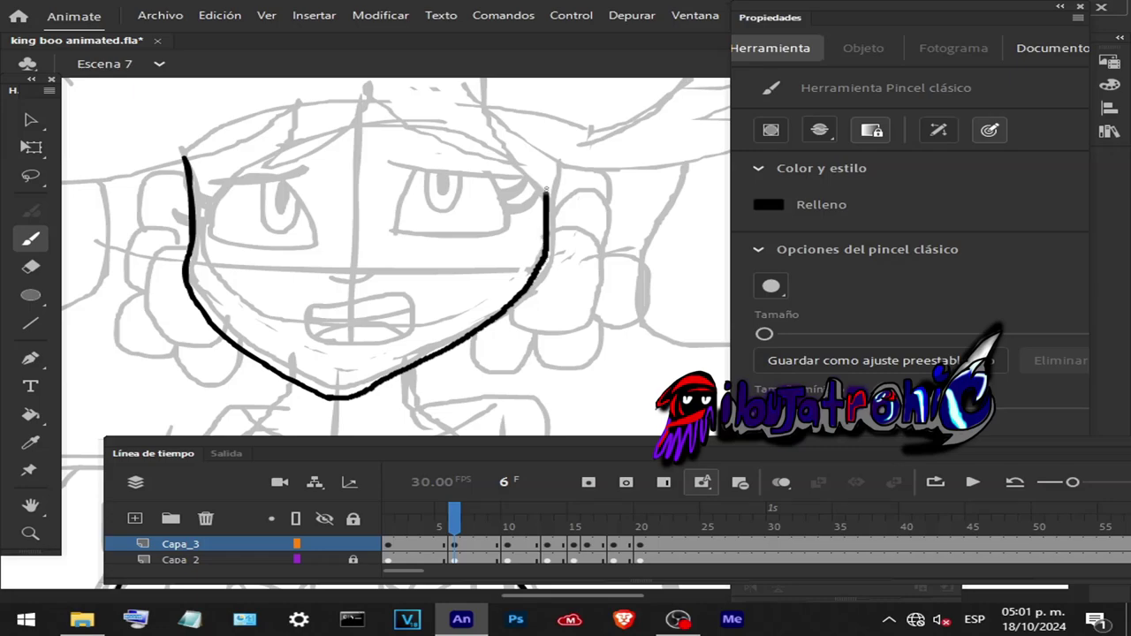
drag(546, 191, 545, 156)
scroll(422, 305, down, 2)
scroll(421, 306, down, 2)
scroll(453, 283, up, 1)
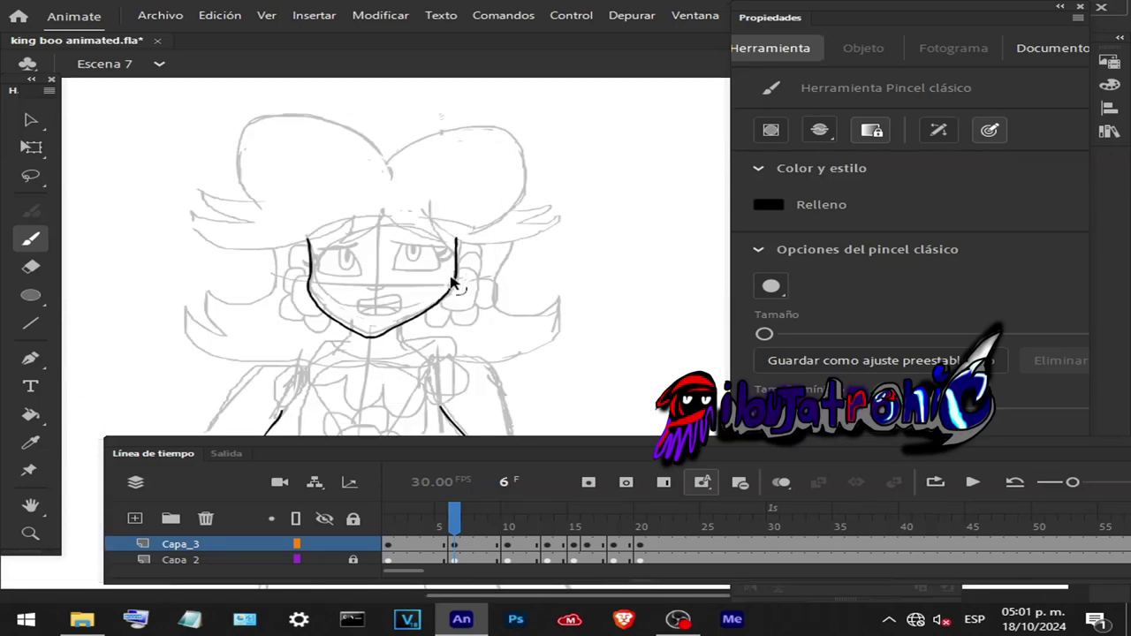
scroll(451, 283, up, 2)
key(ctrl+z)
drag(464, 188, 453, 311)
key(ctrl+z)
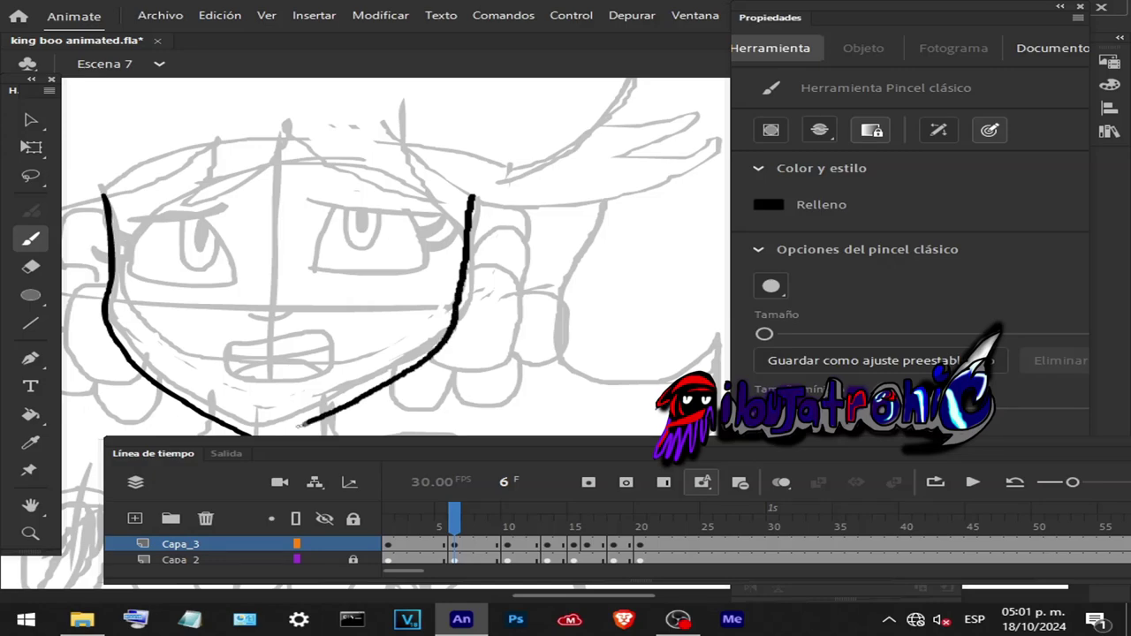
scroll(267, 438, down, 2)
scroll(362, 411, up, 3)
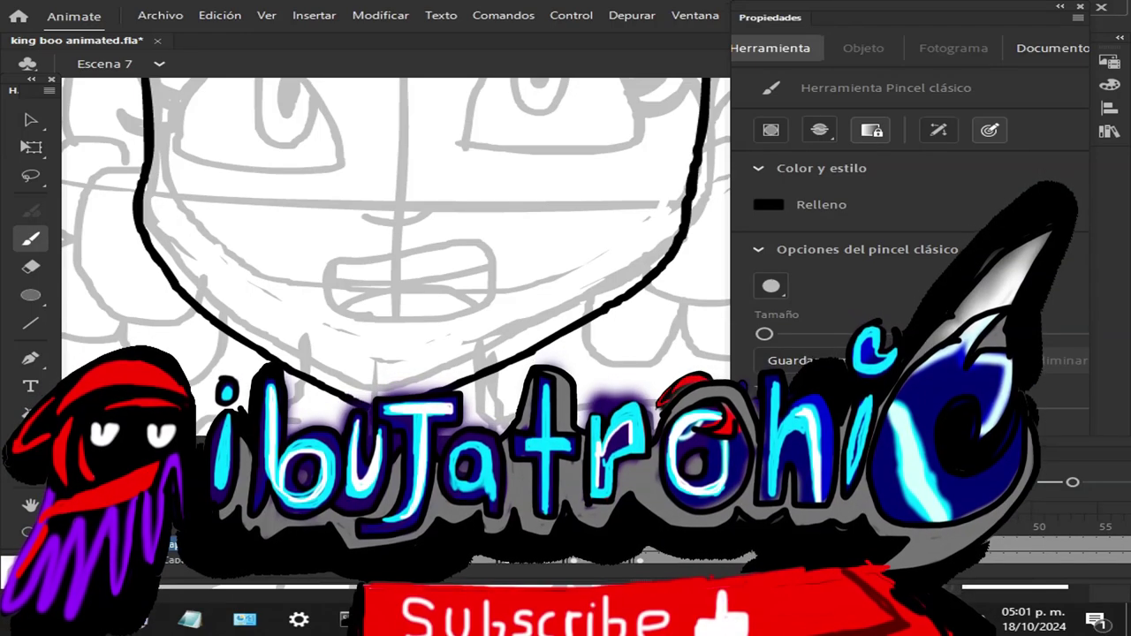
- Save the King Boo animation file via Archivo > Guardar
click(32, 267)
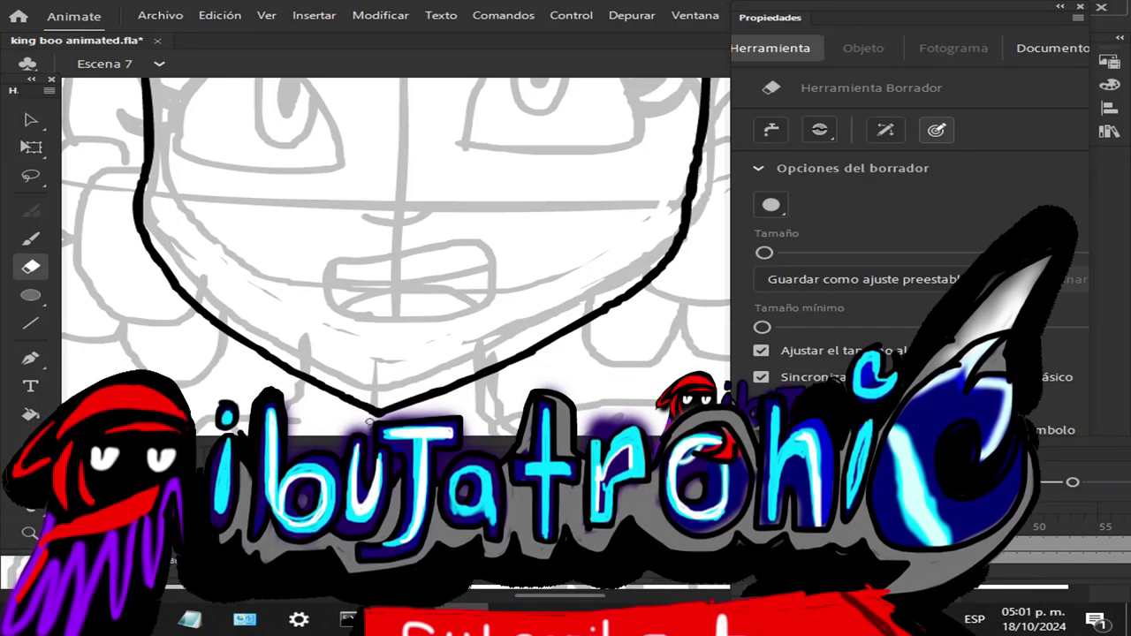
scroll(332, 307, down, 3)
scroll(332, 308, down, 1)
key(b)
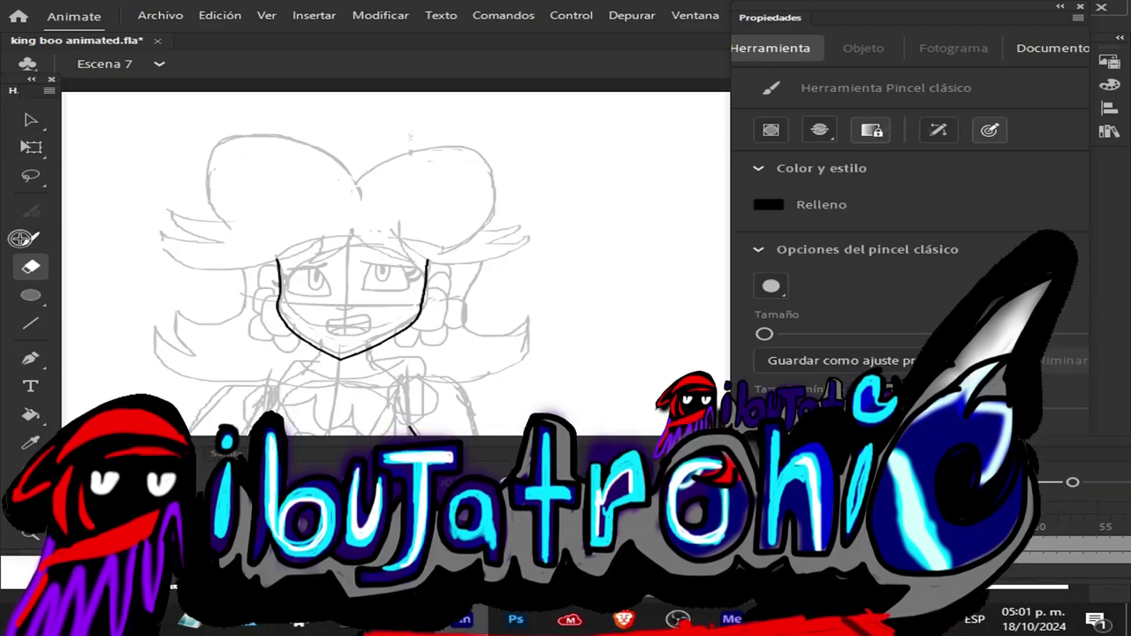
click(160, 16)
click(234, 162)
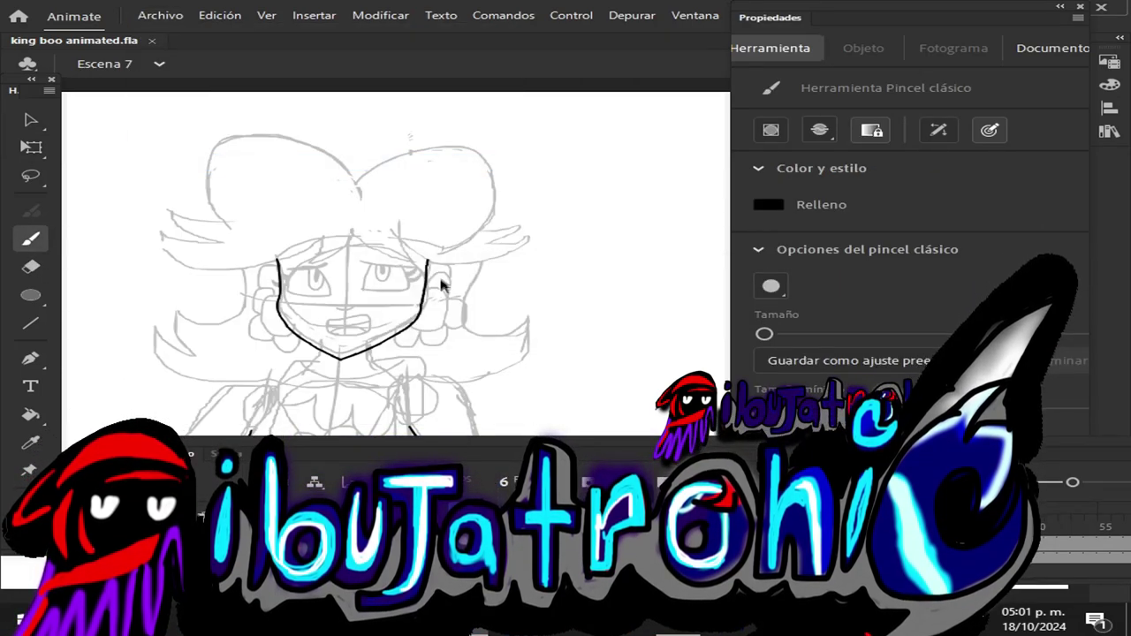
- Try a short neck line below the chin, undo it, and zoom out
scroll(442, 280, up, 3)
mouse_move(443, 232)
mouse_down()
mouse_move(477, 252)
mouse_move(492, 281)
mouse_up()
key(ctrl+z)
scroll(495, 279, down, 3)
scroll(495, 279, down, 3)
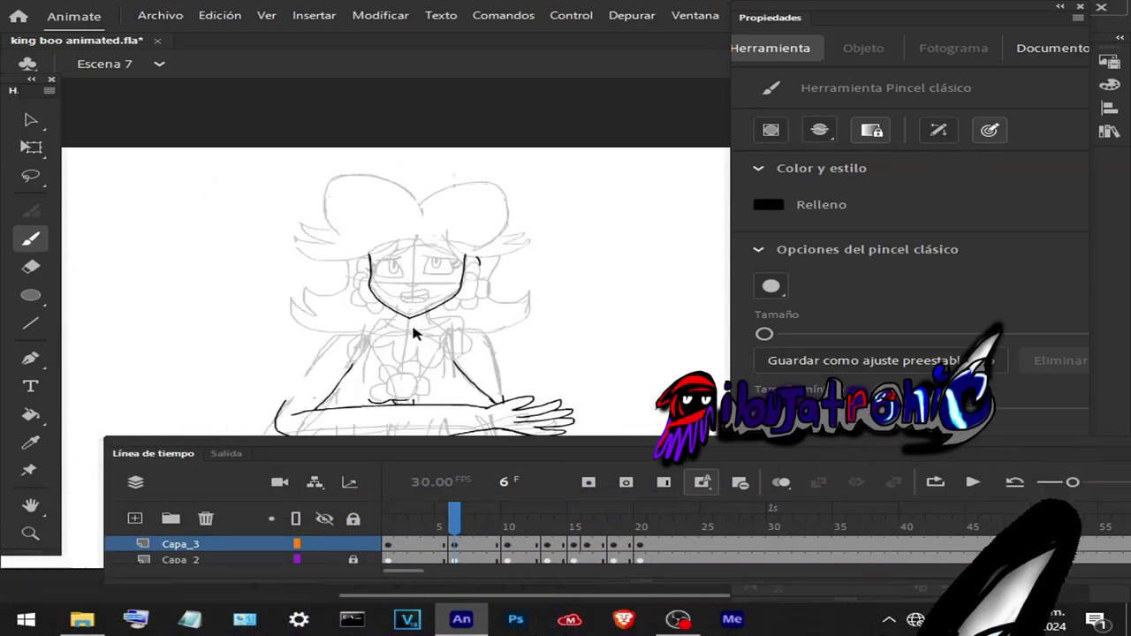
scroll(398, 291, down, 3)
scroll(399, 290, down, 2)
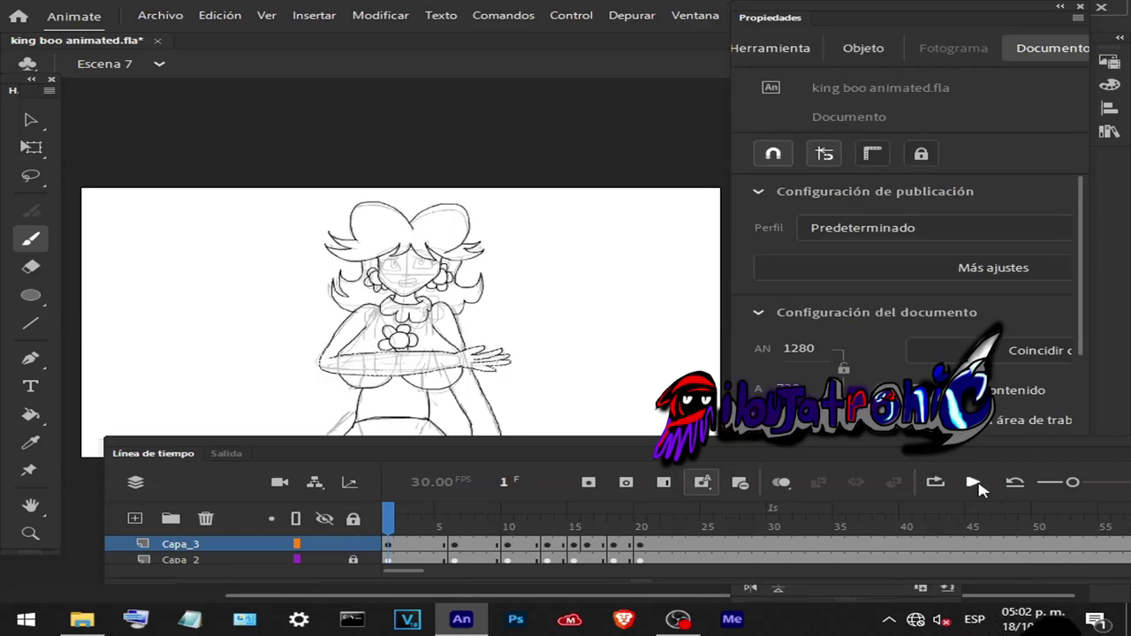
click(973, 482)
drag(761, 529, 389, 529)
scroll(345, 318, up, 3)
scroll(345, 318, down, 3)
click(974, 484)
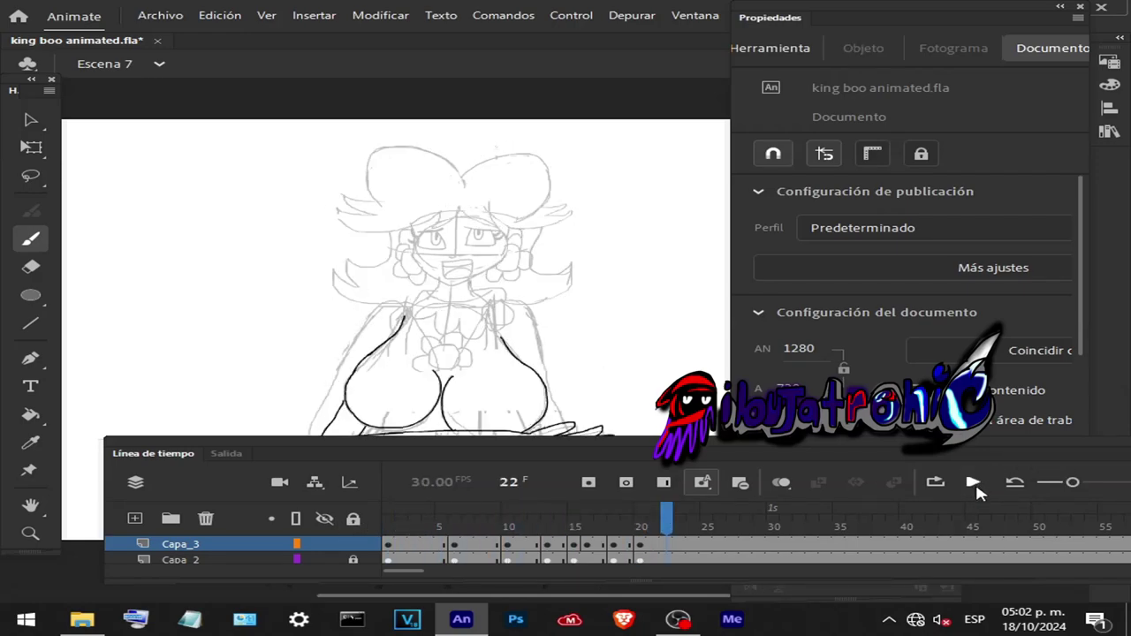
mouse_move(667, 525)
mouse_down()
mouse_move(423, 525)
mouse_move(627, 526)
mouse_move(455, 526)
mouse_up()
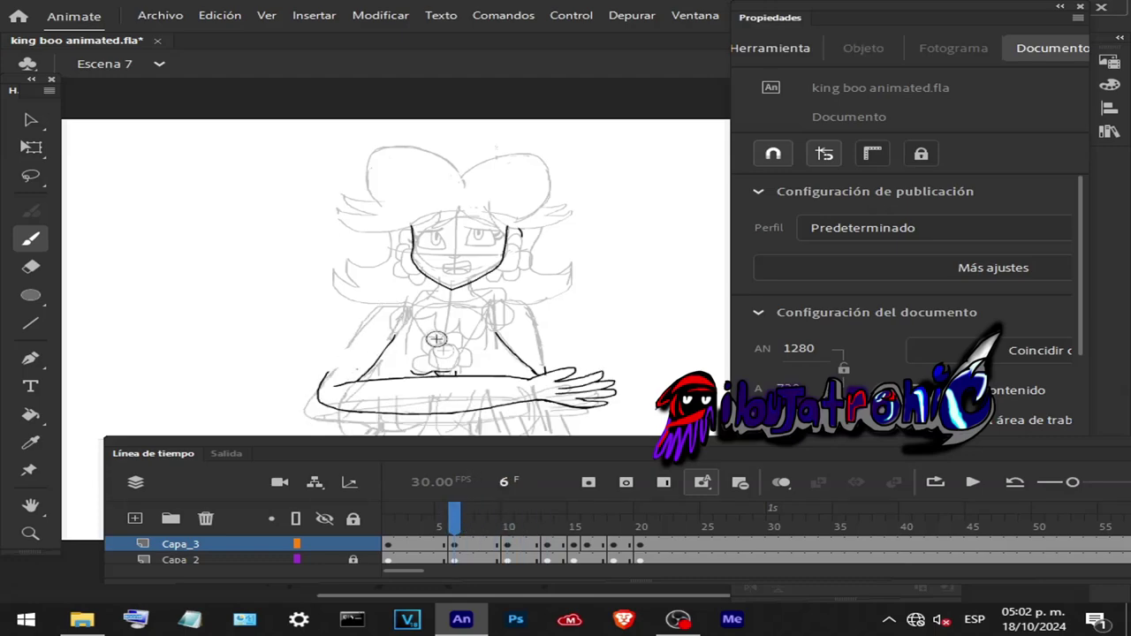
scroll(449, 304, up, 3)
scroll(449, 303, up, 1)
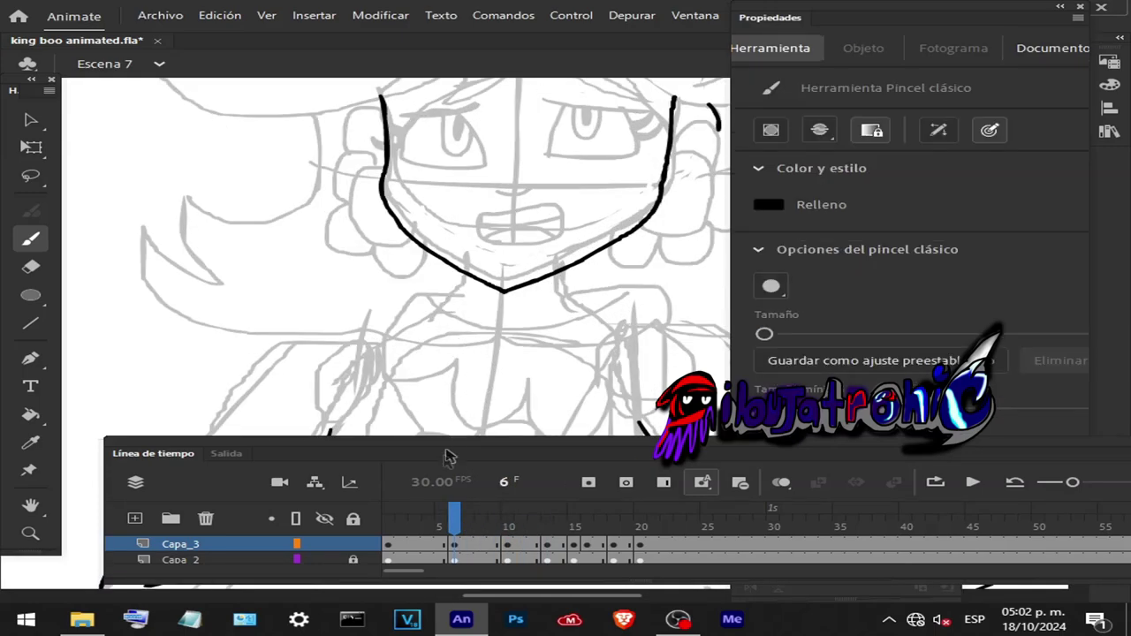
- Return to frame 6 and ink both sides of the neck in black
click(400, 521)
drag(400, 521, 389, 521)
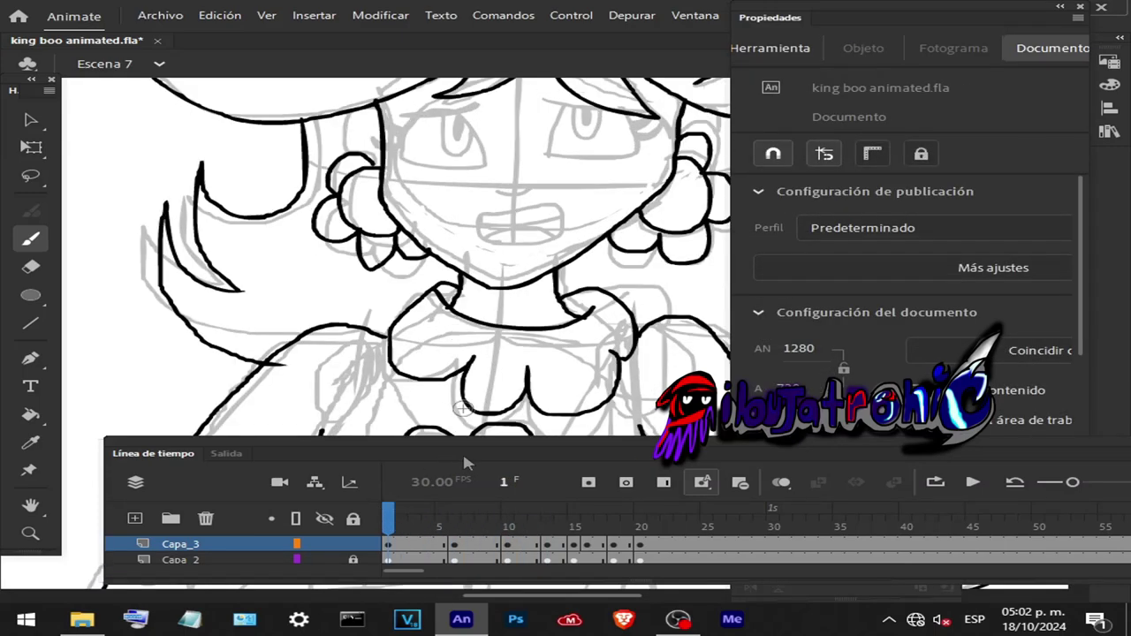
click(454, 521)
drag(461, 292, 446, 315)
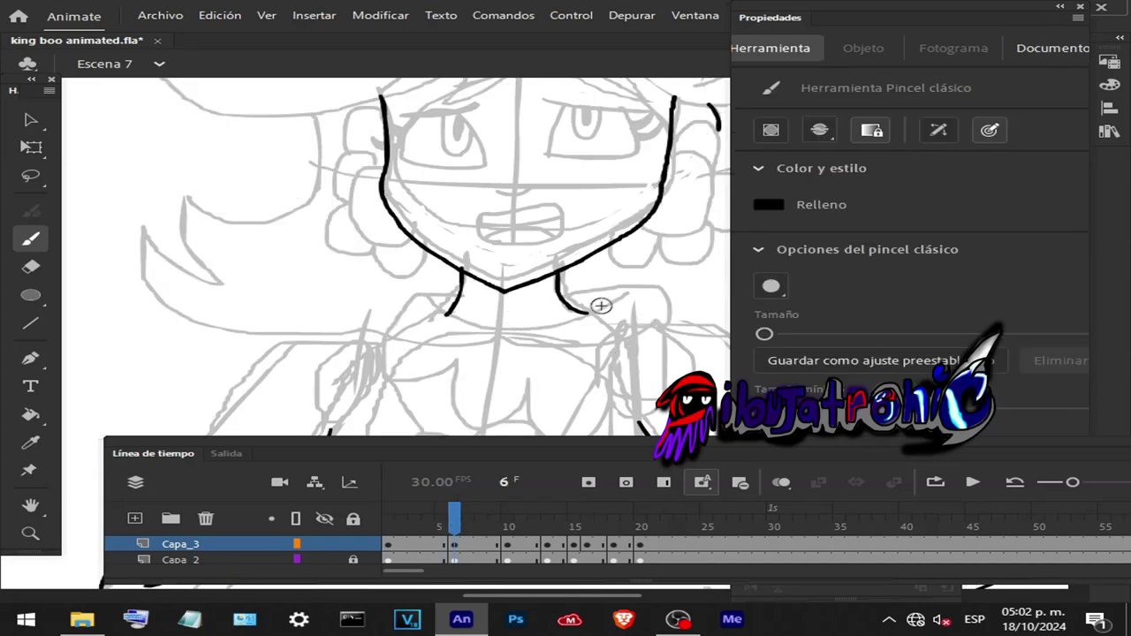
drag(619, 295, 545, 331)
key(ctrl+z)
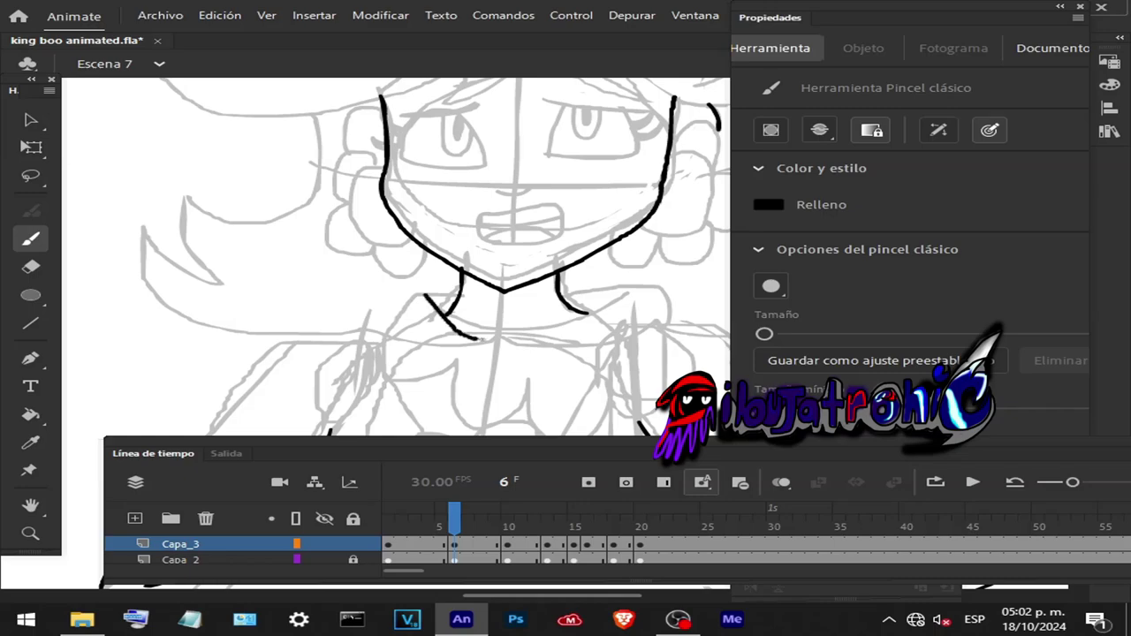
drag(610, 311, 641, 287)
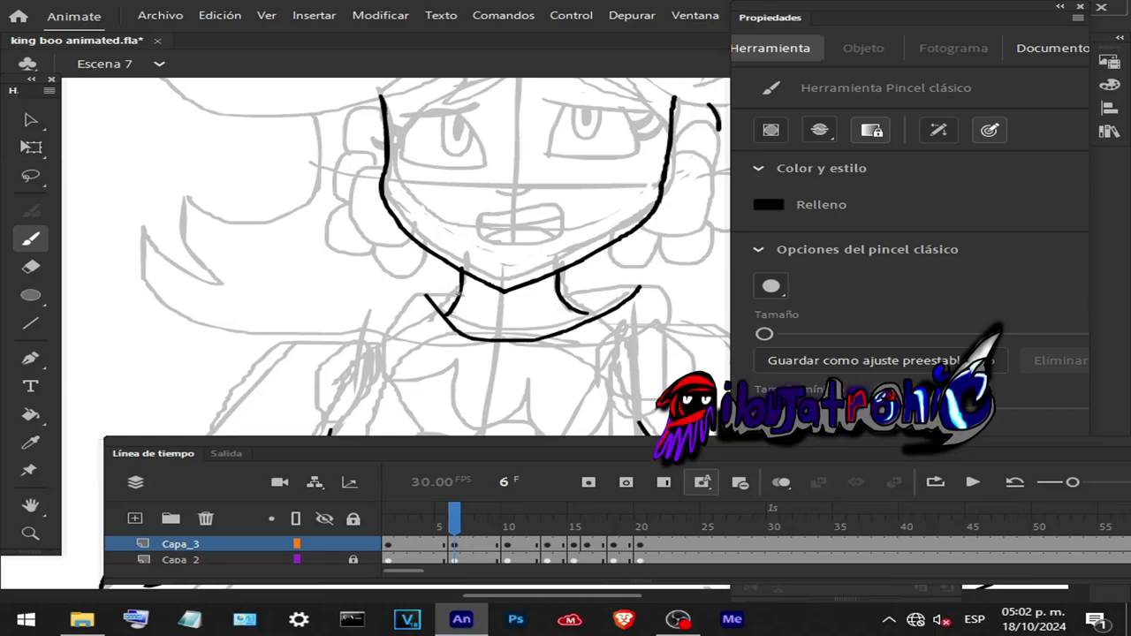
- Ink the left and right lobes of the ruffled collar, then go to frame 11
mouse_move(411, 375)
mouse_down()
mouse_move(466, 355)
mouse_move(463, 416)
mouse_move(540, 370)
mouse_up()
drag(578, 428, 619, 393)
mouse_move(600, 358)
mouse_down()
mouse_move(619, 388)
mouse_move(647, 393)
mouse_up()
drag(651, 321, 668, 301)
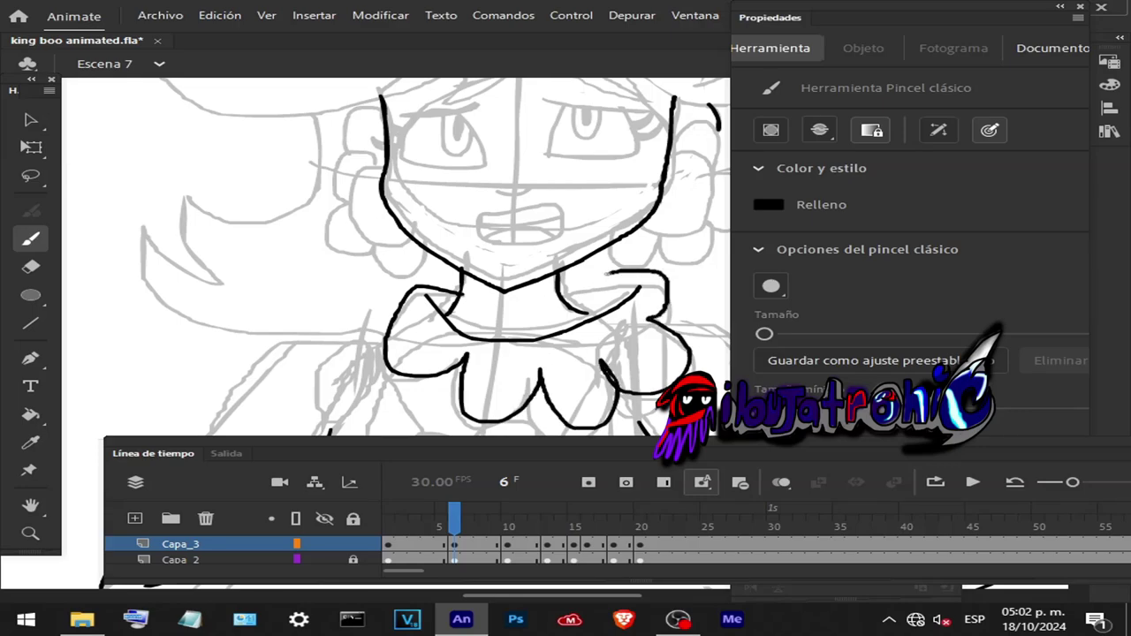
scroll(521, 300, down, 3)
scroll(559, 327, up, 2)
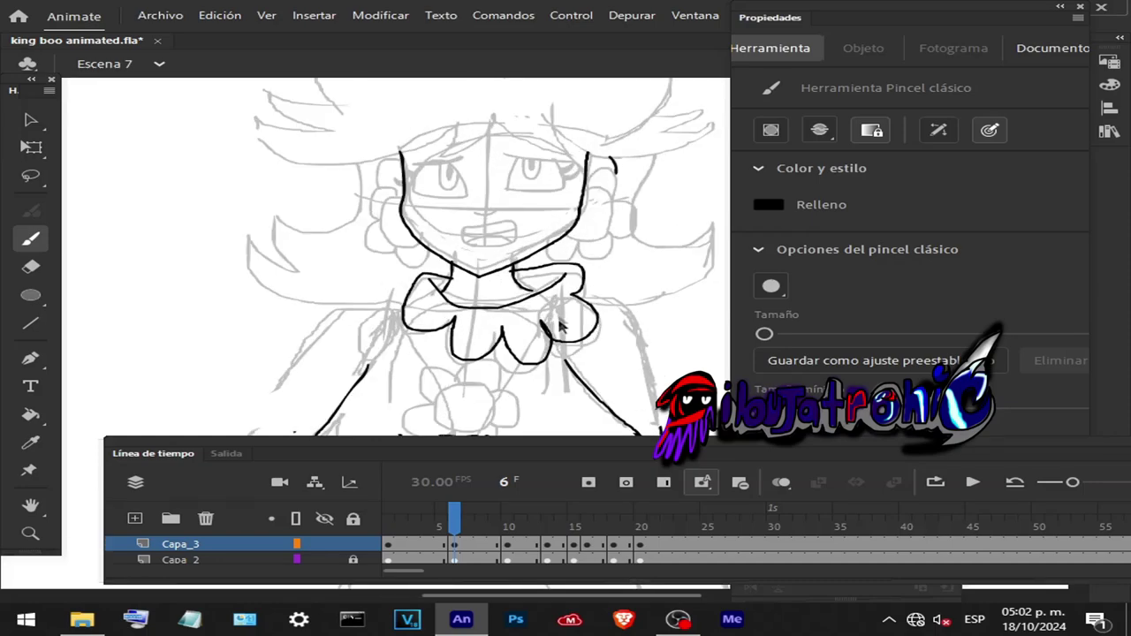
click(518, 530)
scroll(441, 323, up, 2)
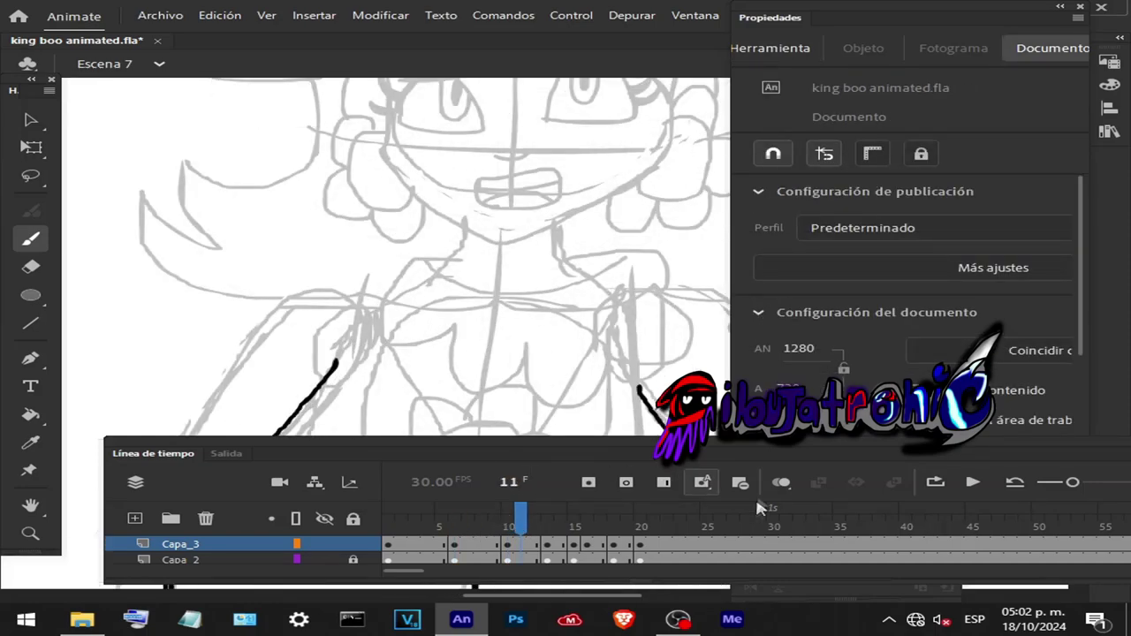
- Turn on onion skin and trace the bow collar's outer loops in black
click(781, 482)
drag(427, 254, 447, 258)
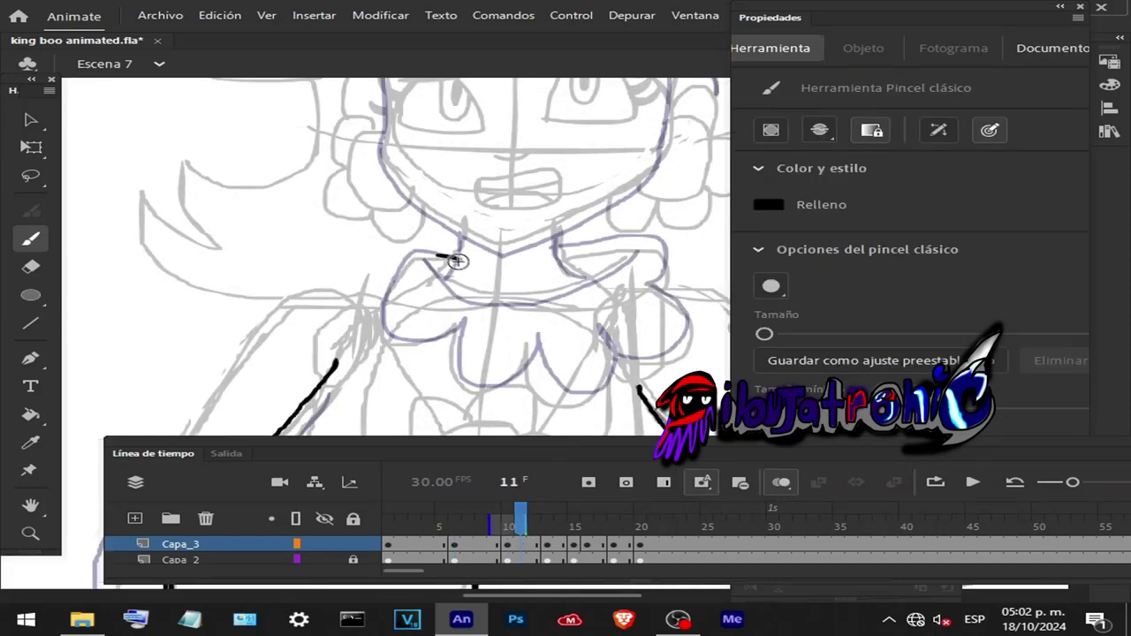
mouse_move(435, 334)
mouse_down()
mouse_move(452, 318)
mouse_move(466, 385)
mouse_up()
drag(533, 330, 552, 375)
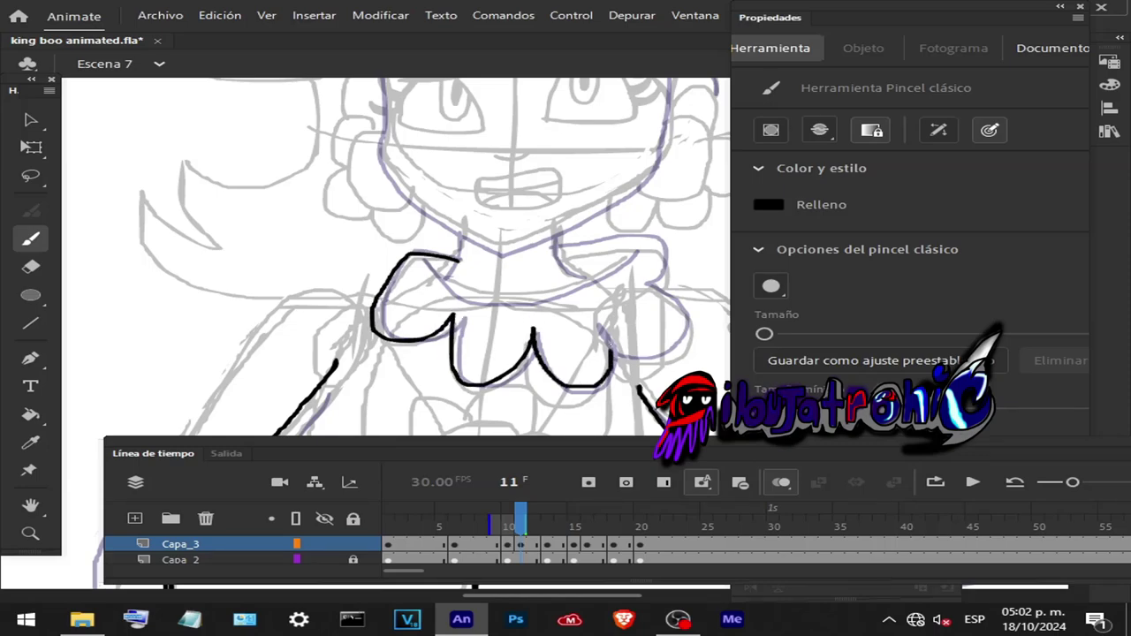
mouse_move(598, 325)
mouse_down()
mouse_move(629, 354)
mouse_move(677, 305)
mouse_up()
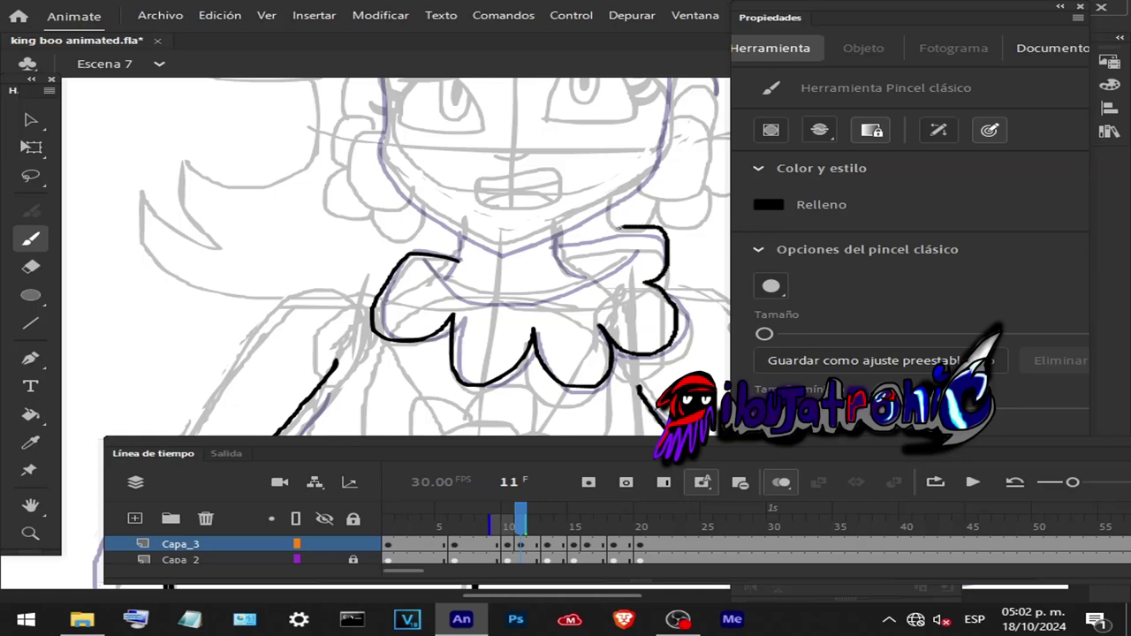
drag(558, 246, 550, 247)
drag(424, 256, 437, 274)
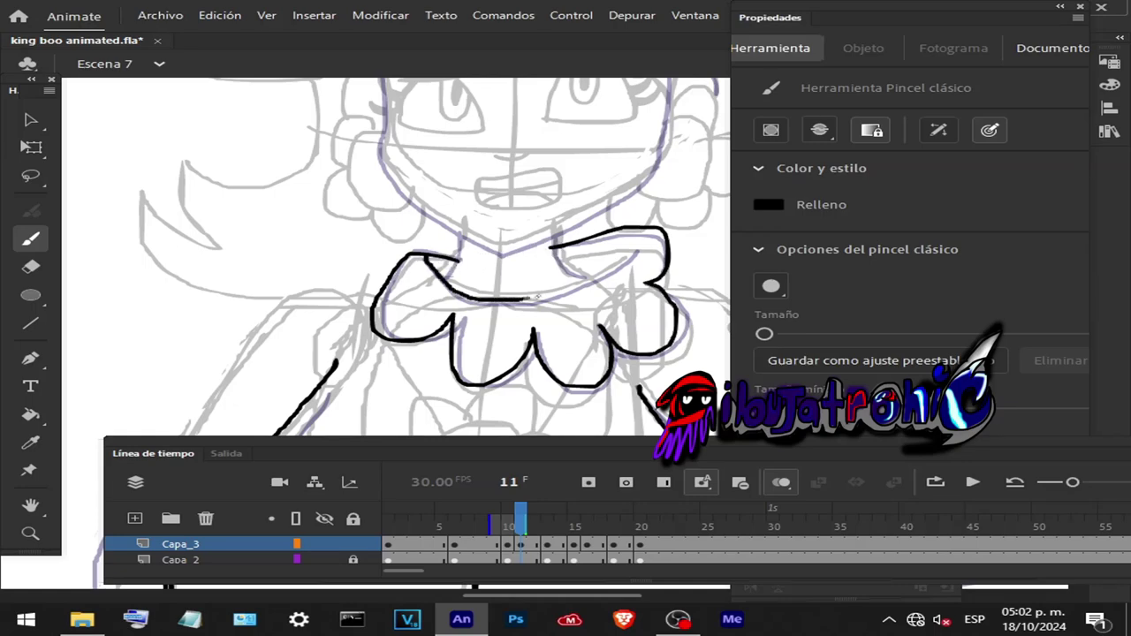
mouse_move(535, 299)
mouse_down()
mouse_move(628, 243)
mouse_move(610, 277)
mouse_up()
- Redraw the inner curve across the bow, removing stray strokes
key(ctrl+z)
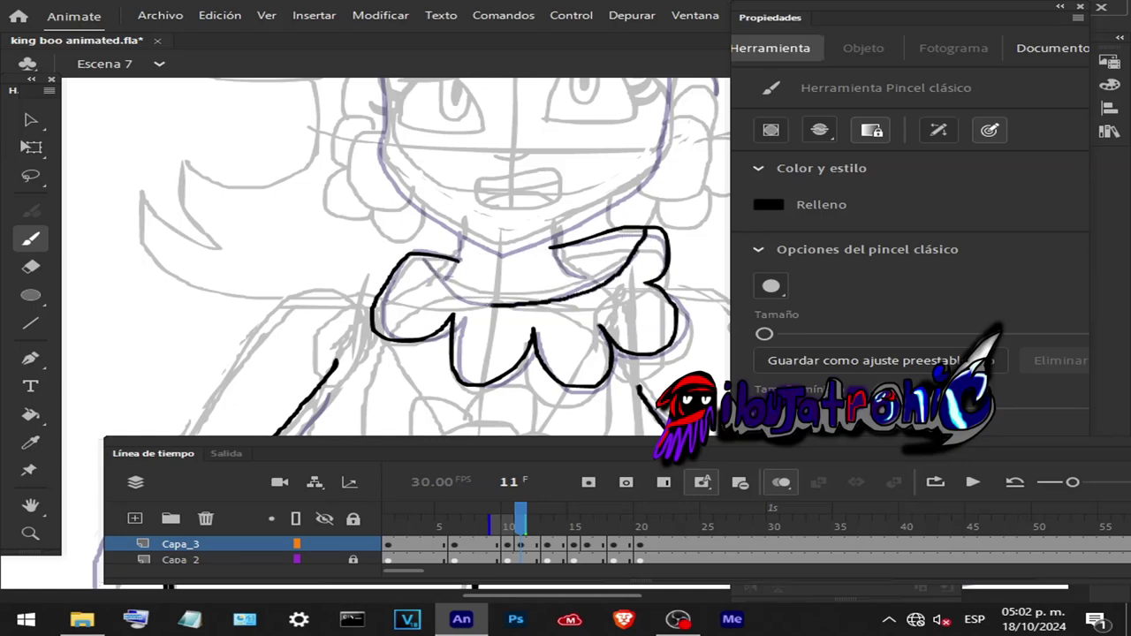
key(ctrl+z)
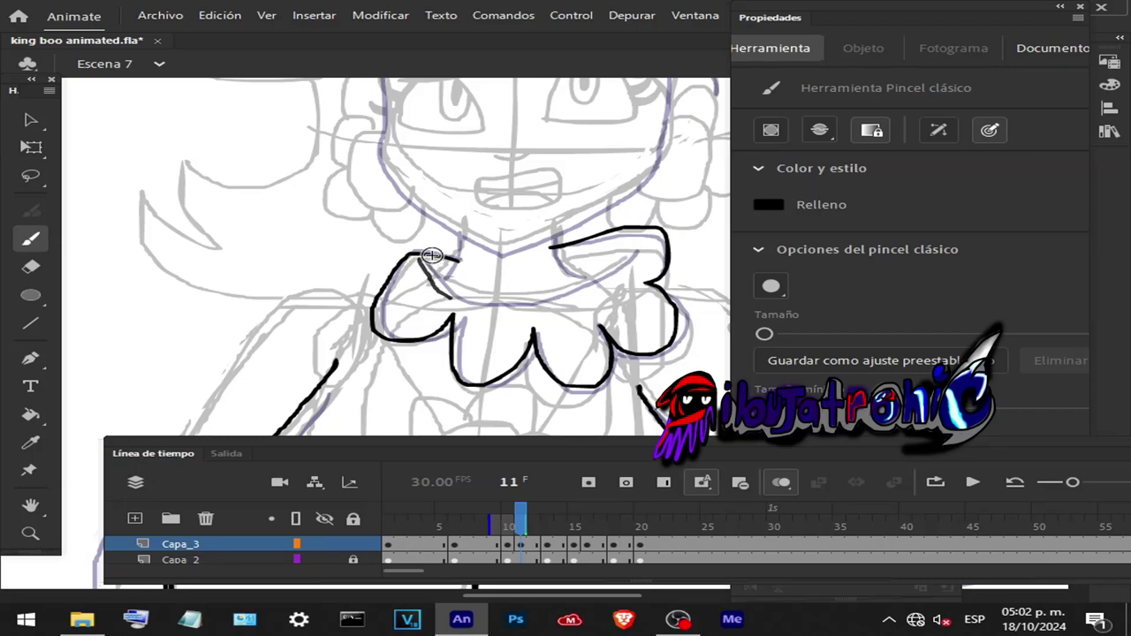
drag(428, 258, 458, 290)
drag(634, 235, 642, 232)
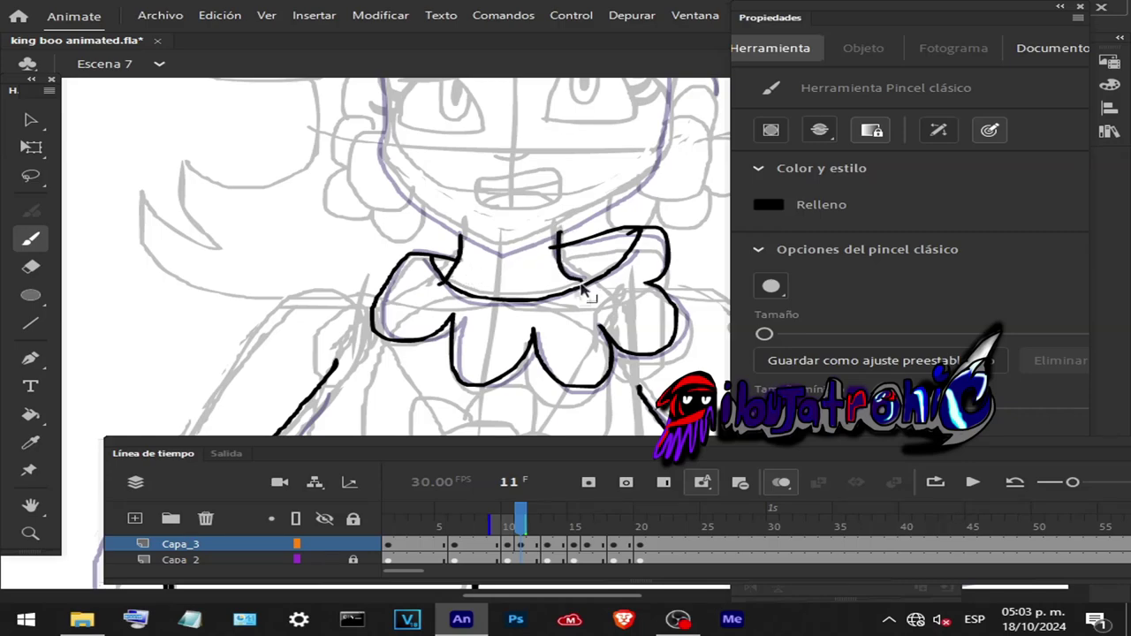
scroll(586, 293, down, 2)
scroll(505, 328, up, 2)
scroll(504, 318, up, 1)
key(ctrl+z)
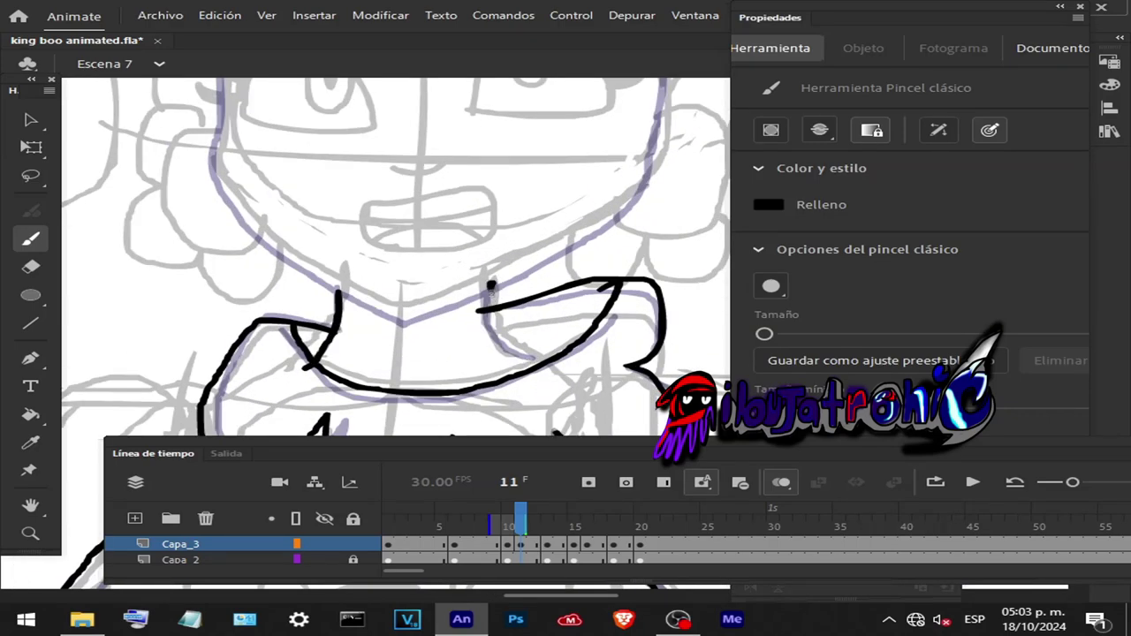
- Clean up stray marks around the bow with the Eraser
click(31, 266)
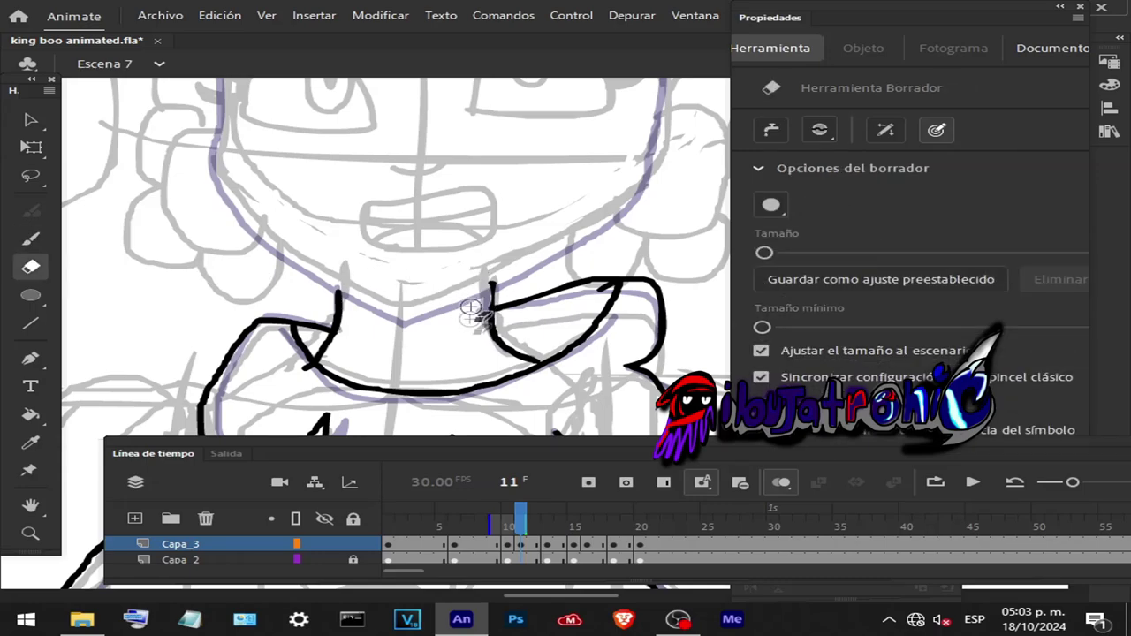
click(31, 238)
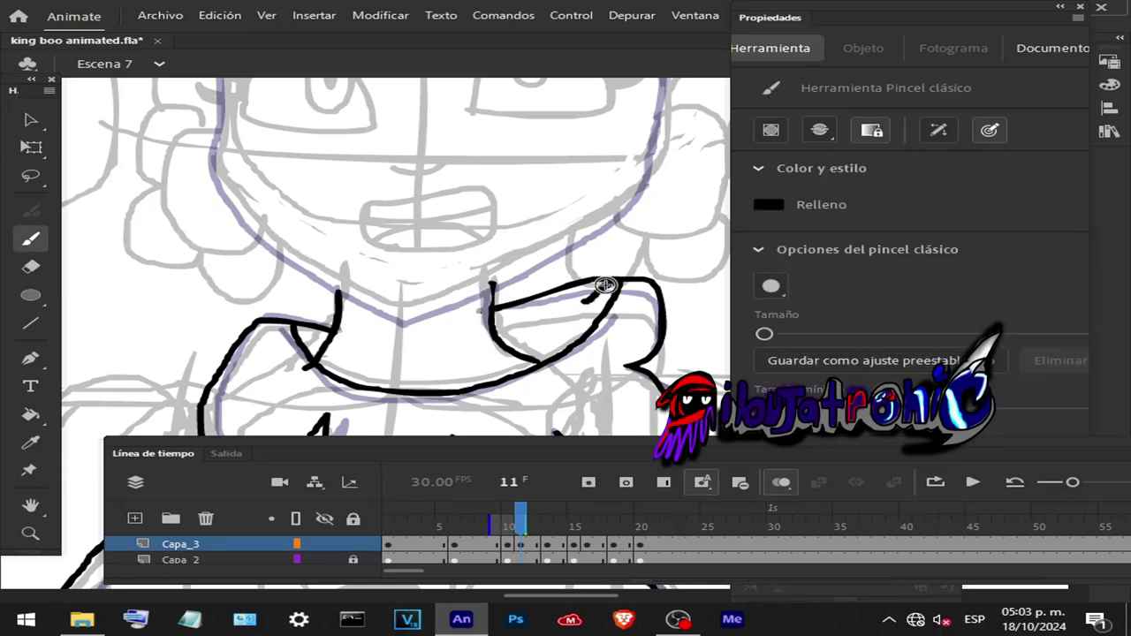
click(31, 266)
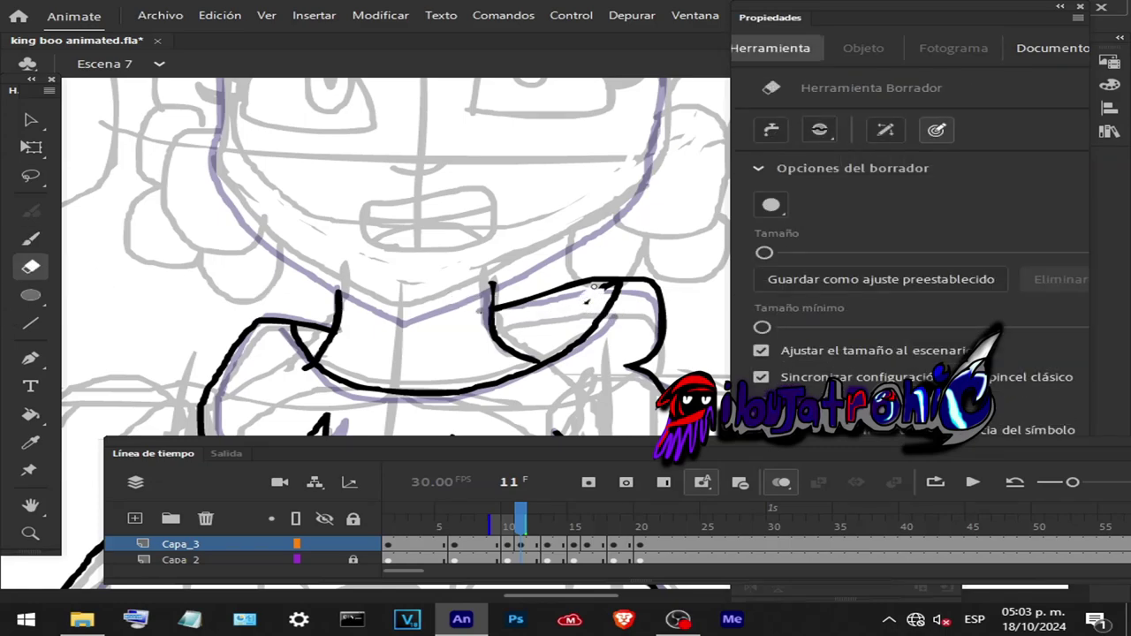
scroll(447, 327, down, 3)
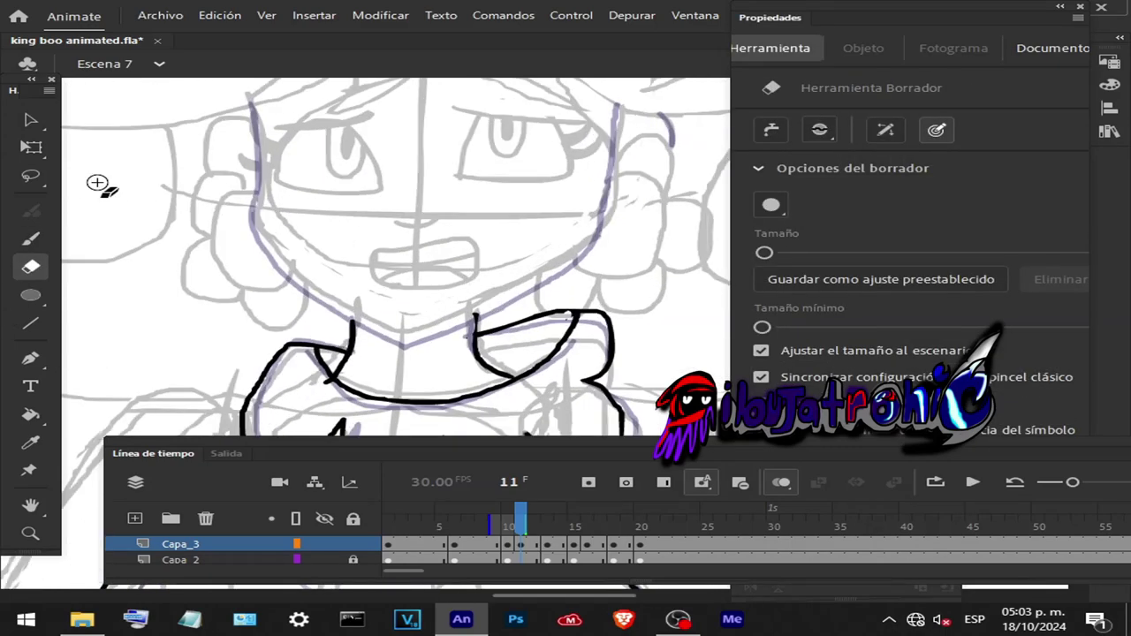
scroll(466, 281, up, 2)
click(31, 239)
- Ink the jawline from ear to chin and up to the right cheek, then advance to frame 13
mouse_move(256, 149)
mouse_down()
mouse_move(251, 108)
mouse_move(259, 198)
mouse_up()
key(ctrl+z)
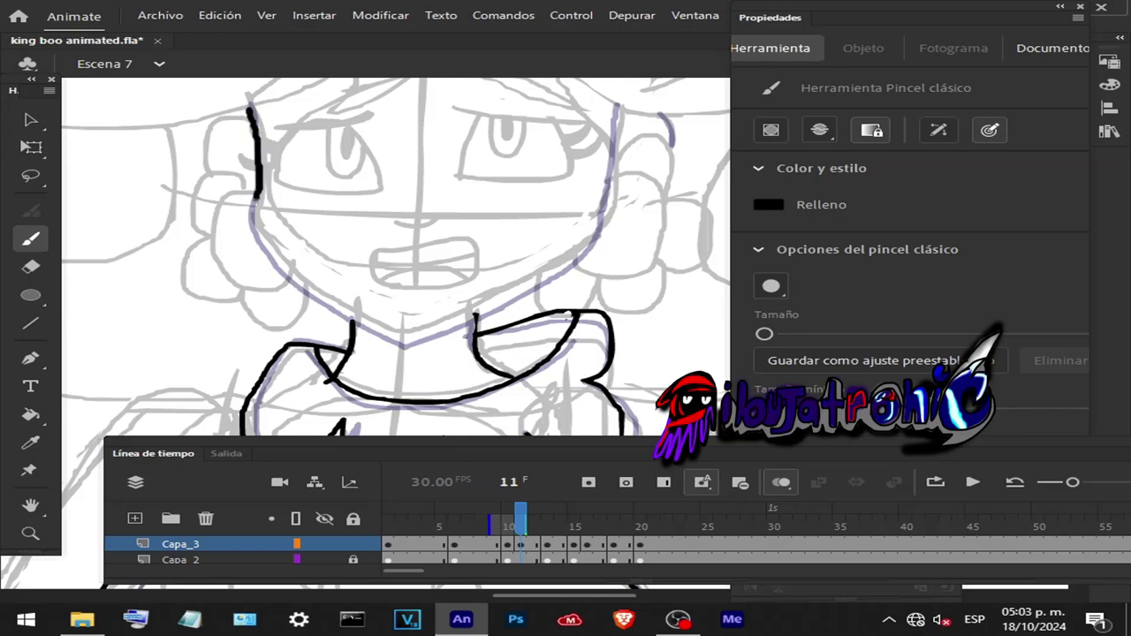
drag(391, 348, 421, 350)
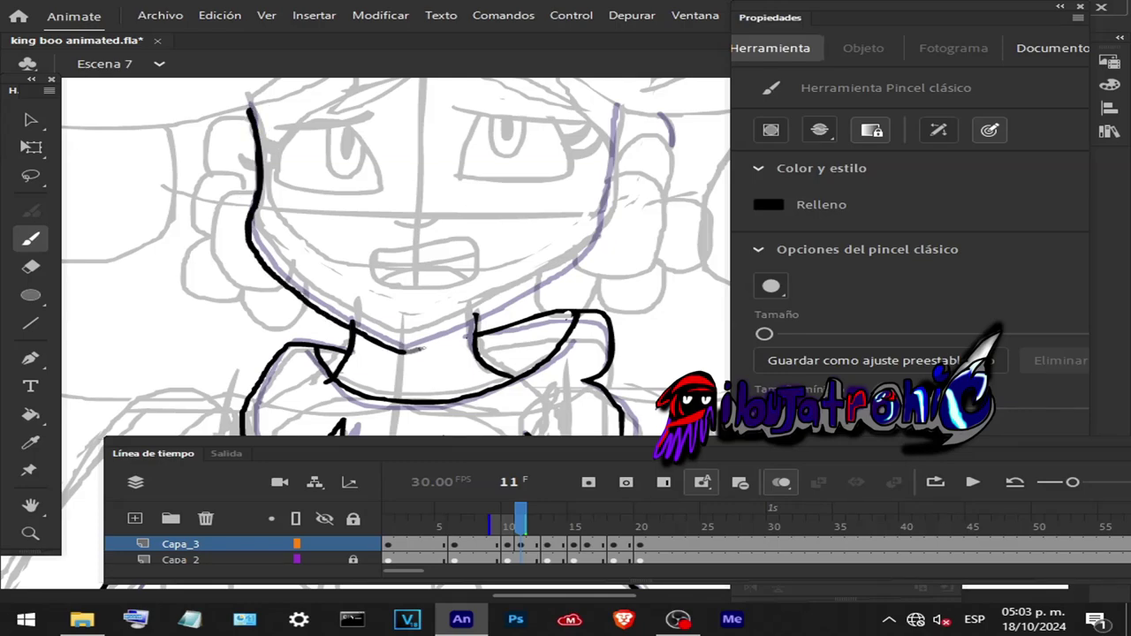
key(ctrl+z)
drag(521, 305, 594, 248)
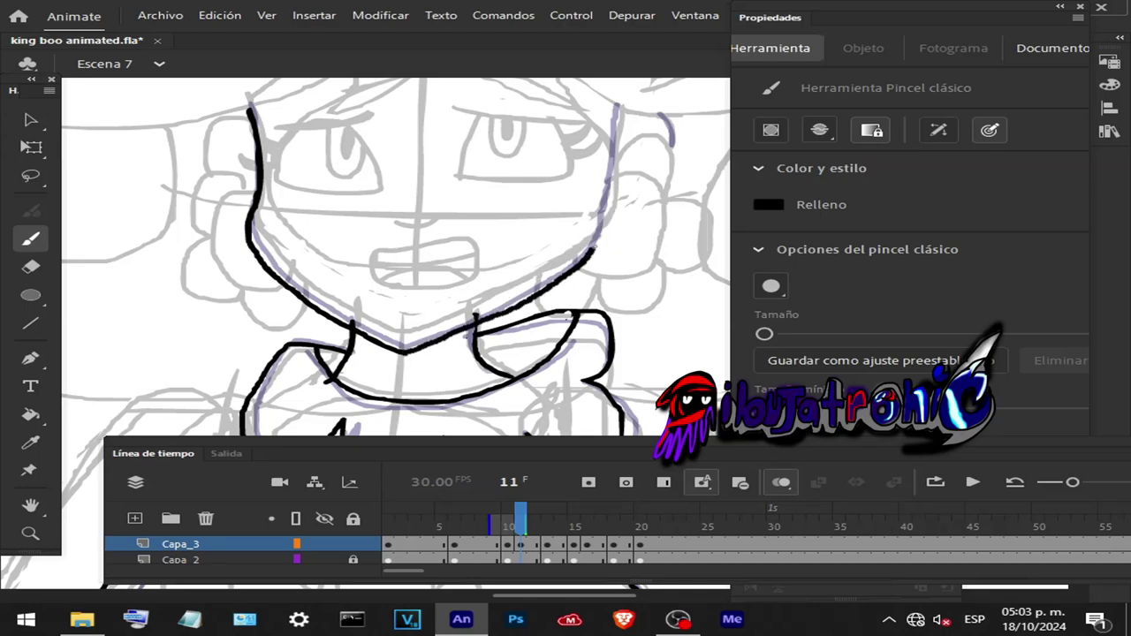
drag(610, 115, 611, 101)
scroll(442, 303, down, 2)
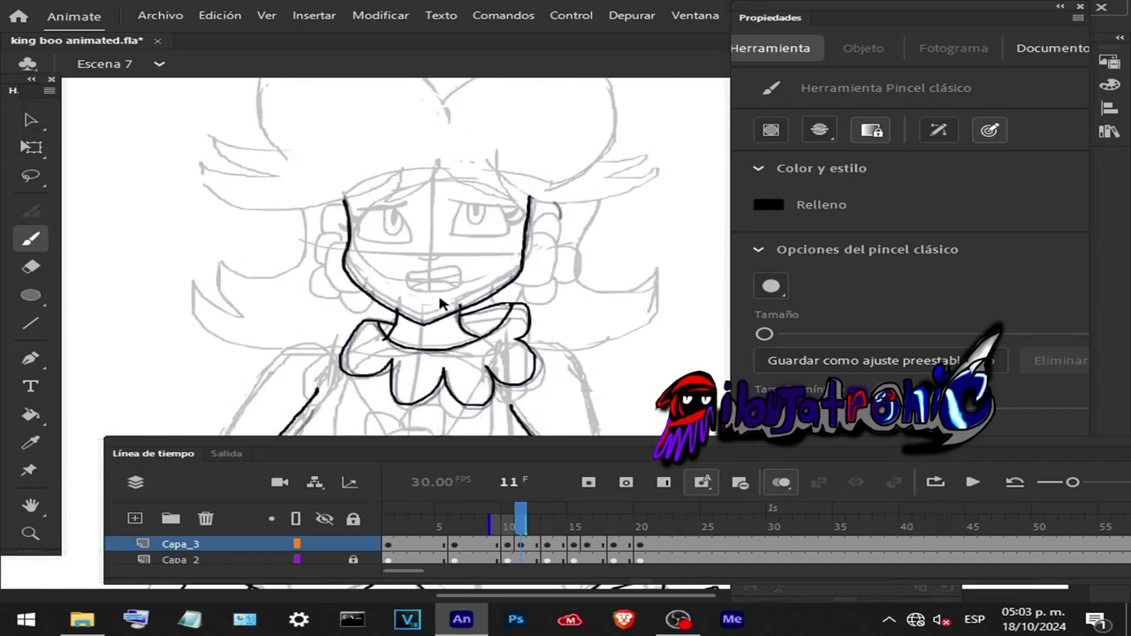
scroll(384, 291, down, 1)
scroll(403, 380, up, 1)
scroll(415, 371, up, 1)
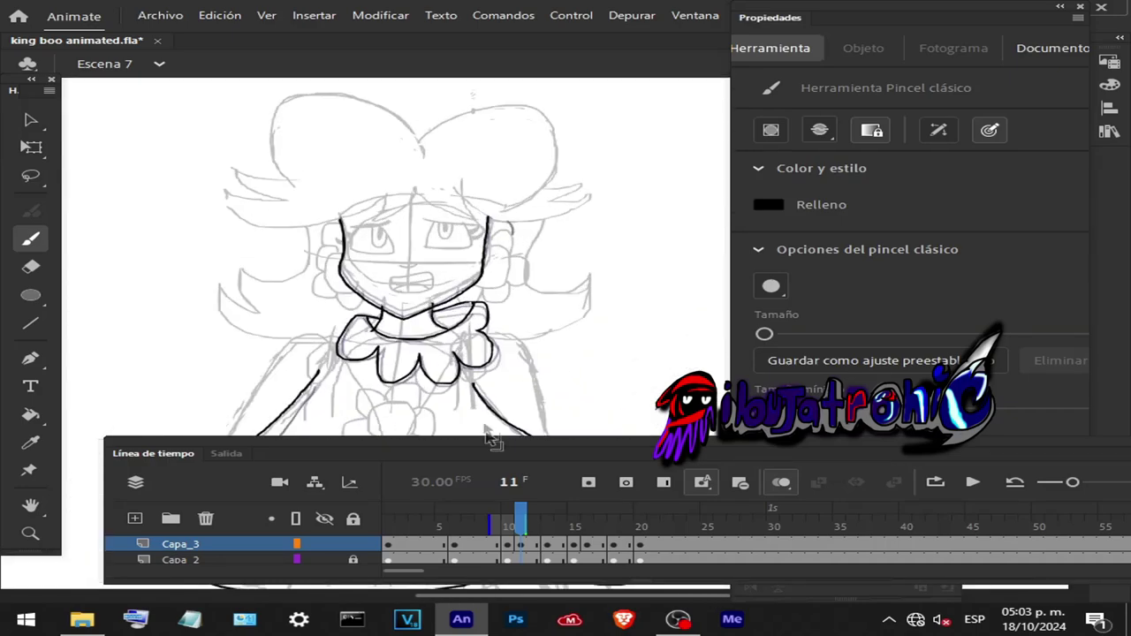
key(period)
key(period)
scroll(415, 265, up, 2)
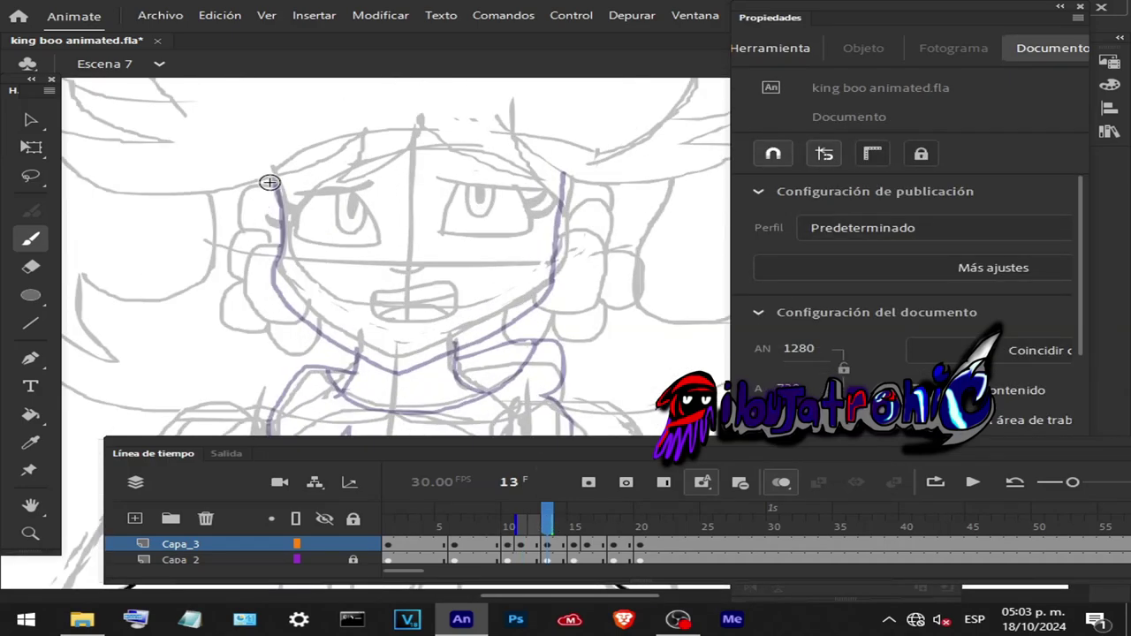
- Attempt the left face edge and chin outline on frame 13, undoing misplaced strokes
drag(270, 182, 281, 224)
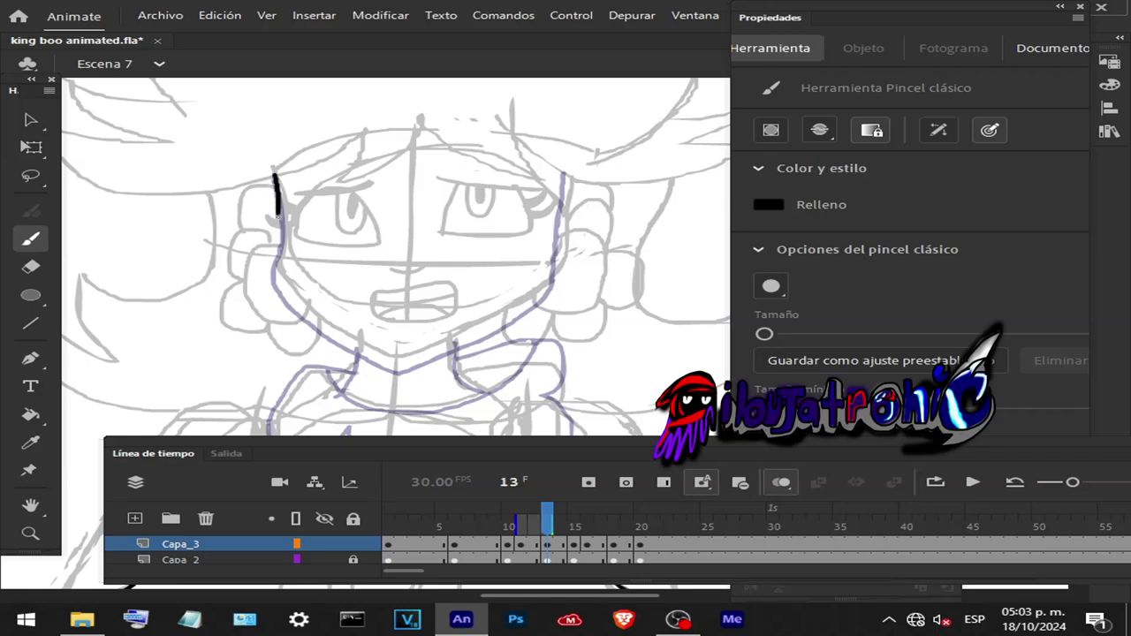
key(ctrl+z)
drag(270, 157, 275, 212)
key(ctrl+z)
drag(266, 155, 273, 219)
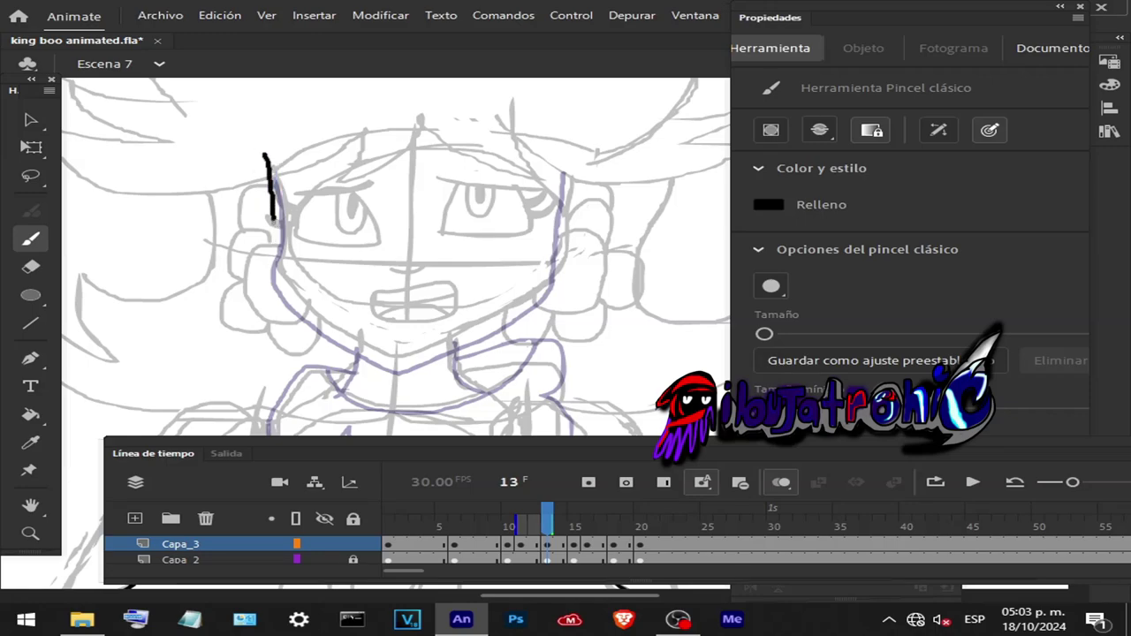
key(ctrl+z)
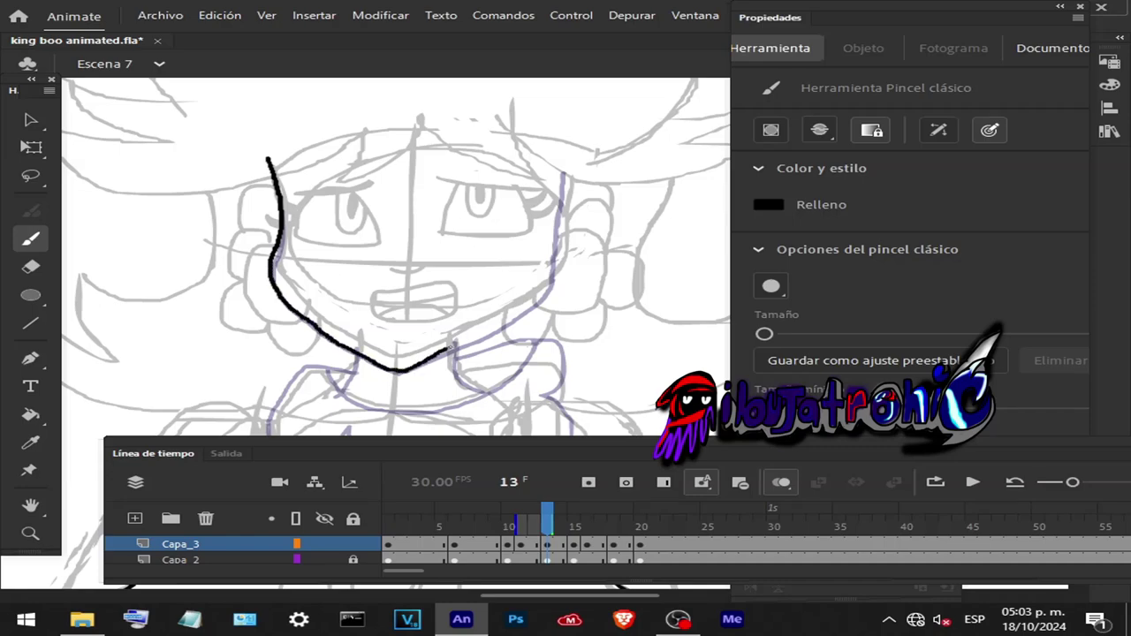
mouse_move(526, 302)
mouse_down()
mouse_move(550, 285)
mouse_move(565, 175)
mouse_up()
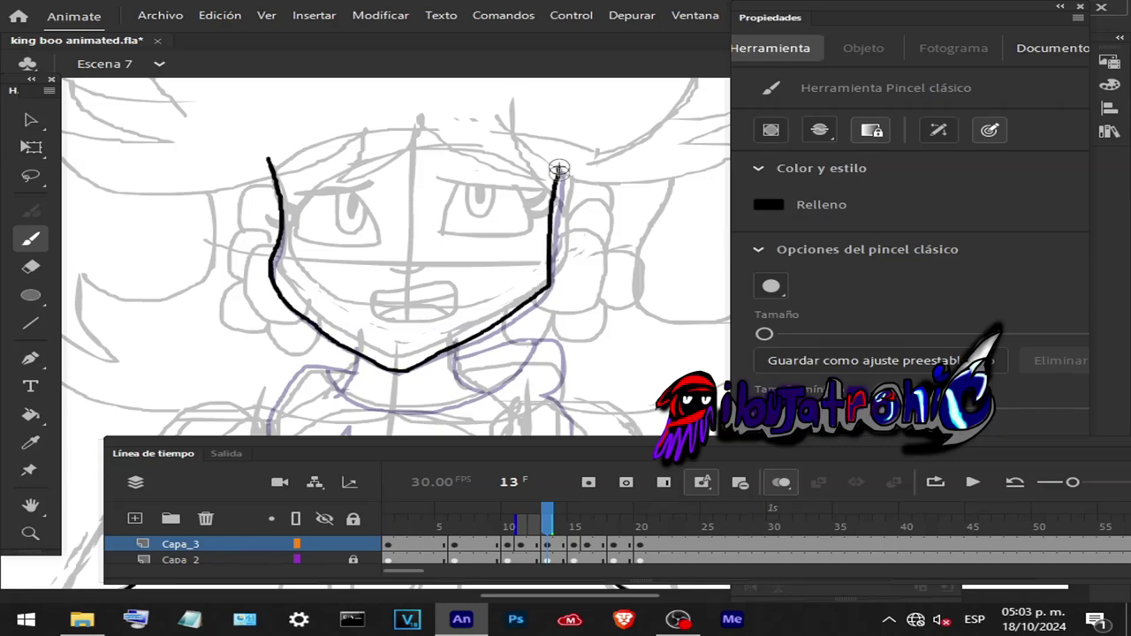
key(ctrl+z)
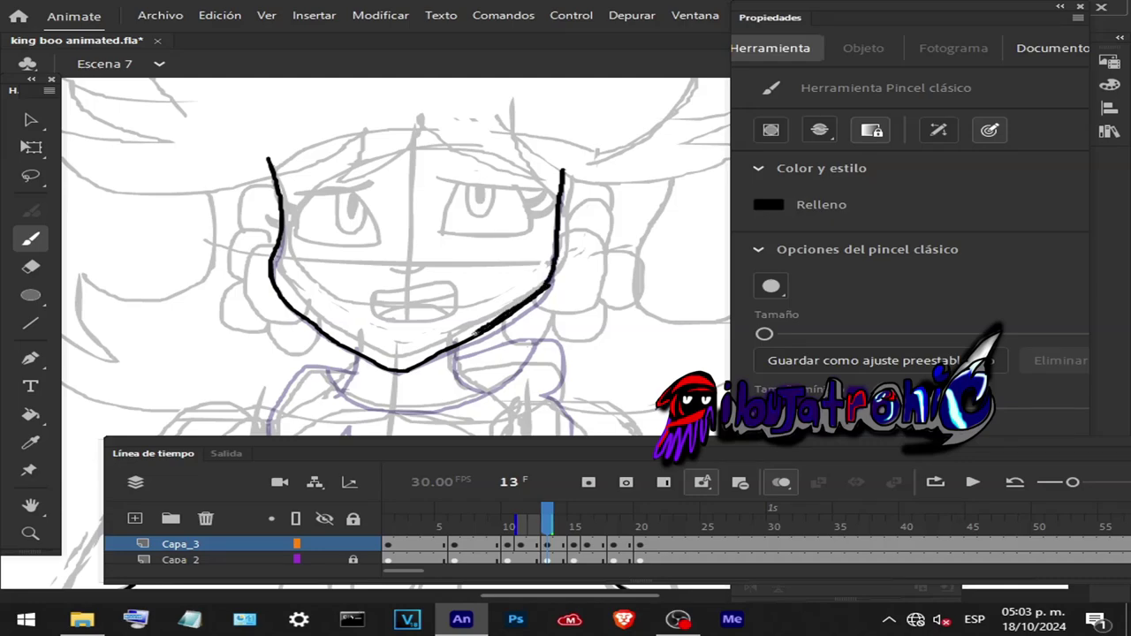
- Trim the chin line with the Eraser
scroll(416, 358, up, 1)
scroll(424, 356, up, 1)
key(e)
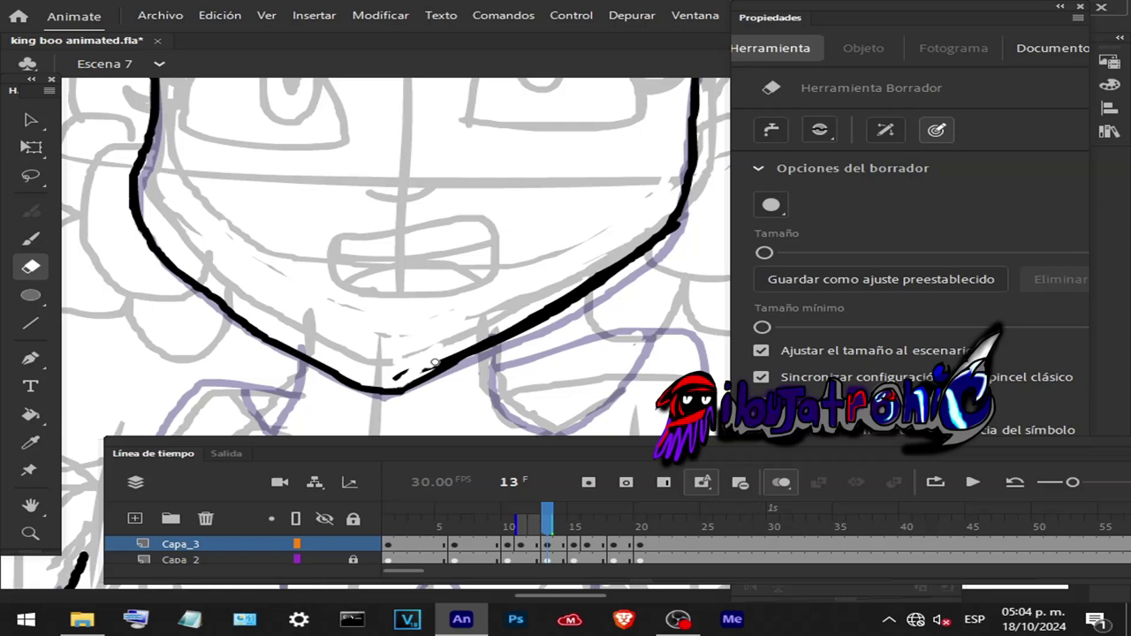
scroll(353, 316, down, 2)
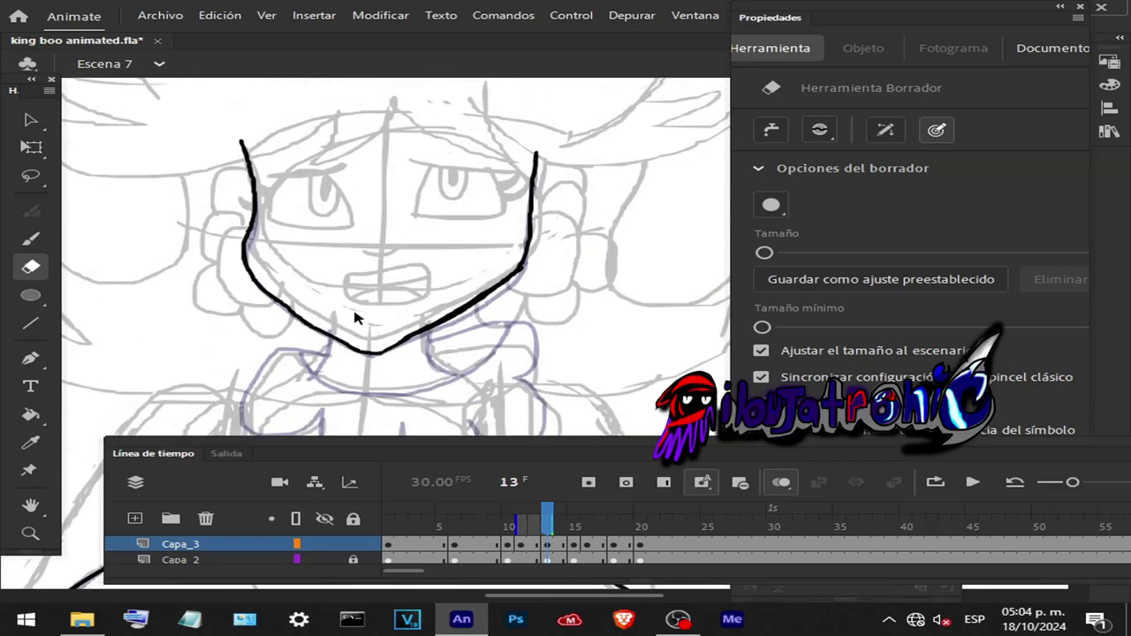
scroll(336, 302, up, 2)
scroll(336, 303, up, 1)
scroll(344, 304, down, 1)
scroll(349, 308, down, 1)
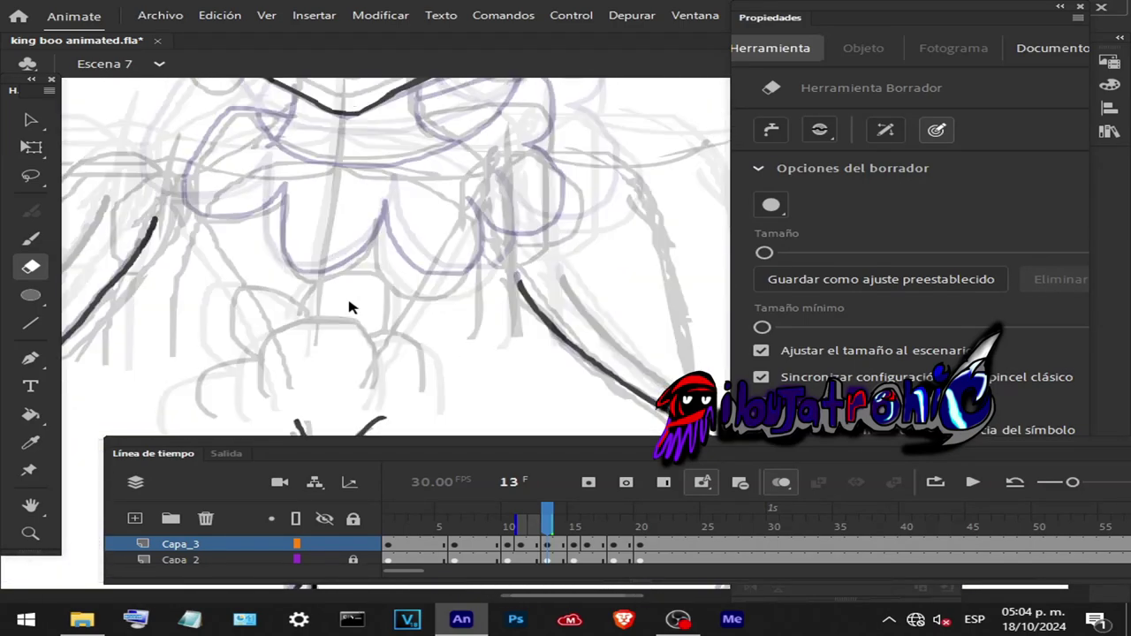
scroll(362, 296, down, 1)
- Return to the brush and save the animation file
click(33, 239)
click(160, 16)
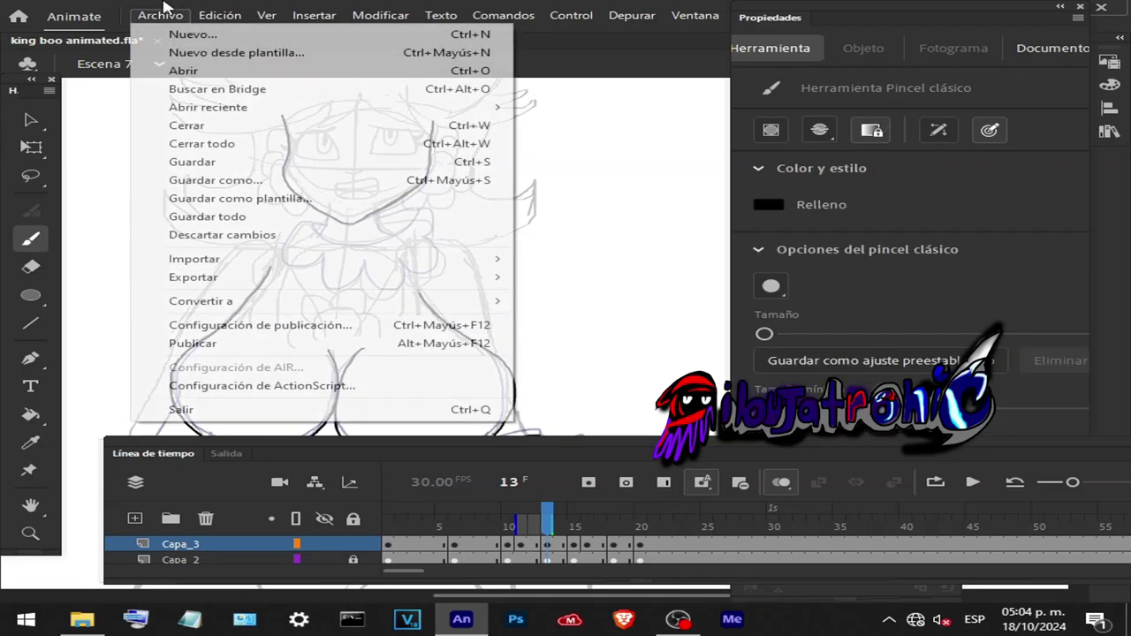
click(181, 159)
- Ink the collar edge, its long bottom curve and the right lobe outline in black on frame 13
scroll(398, 222, up, 2)
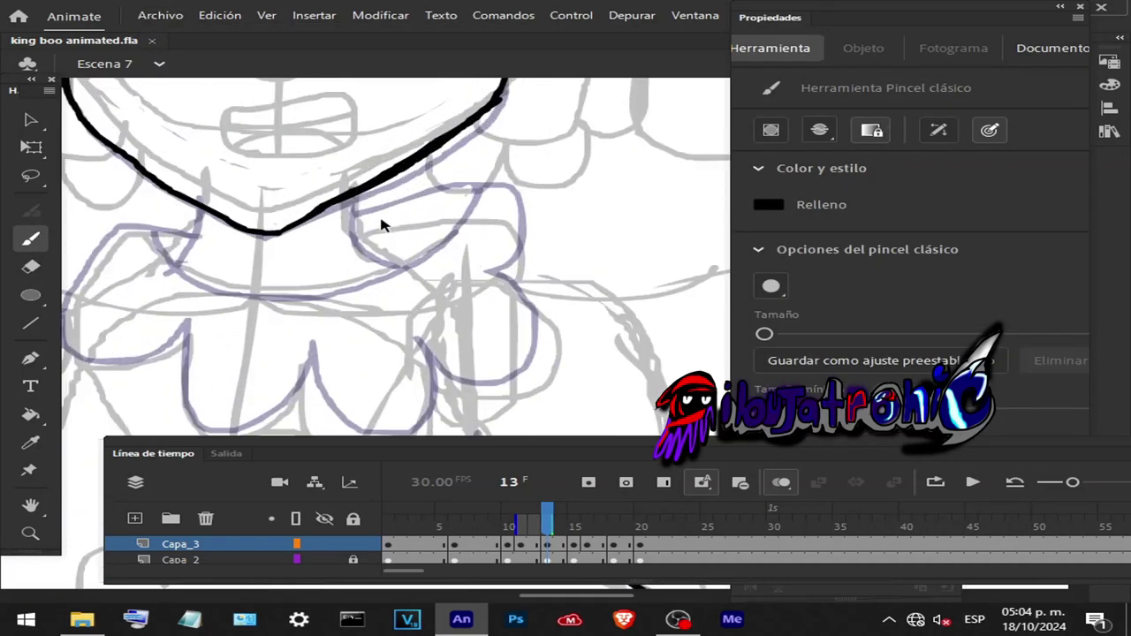
scroll(380, 224, up, 2)
mouse_move(333, 183)
mouse_down()
mouse_move(337, 214)
mouse_move(405, 305)
mouse_up()
key(ctrl+z)
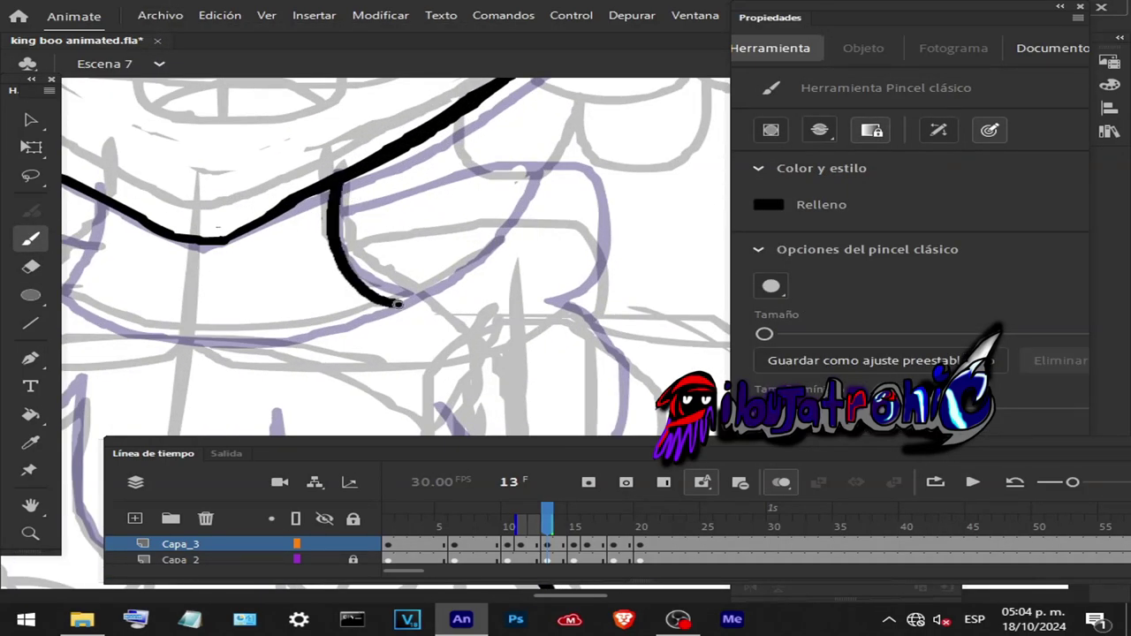
mouse_move(91, 197)
mouse_down()
mouse_move(95, 252)
mouse_move(70, 300)
mouse_up()
scroll(222, 278, down, 1)
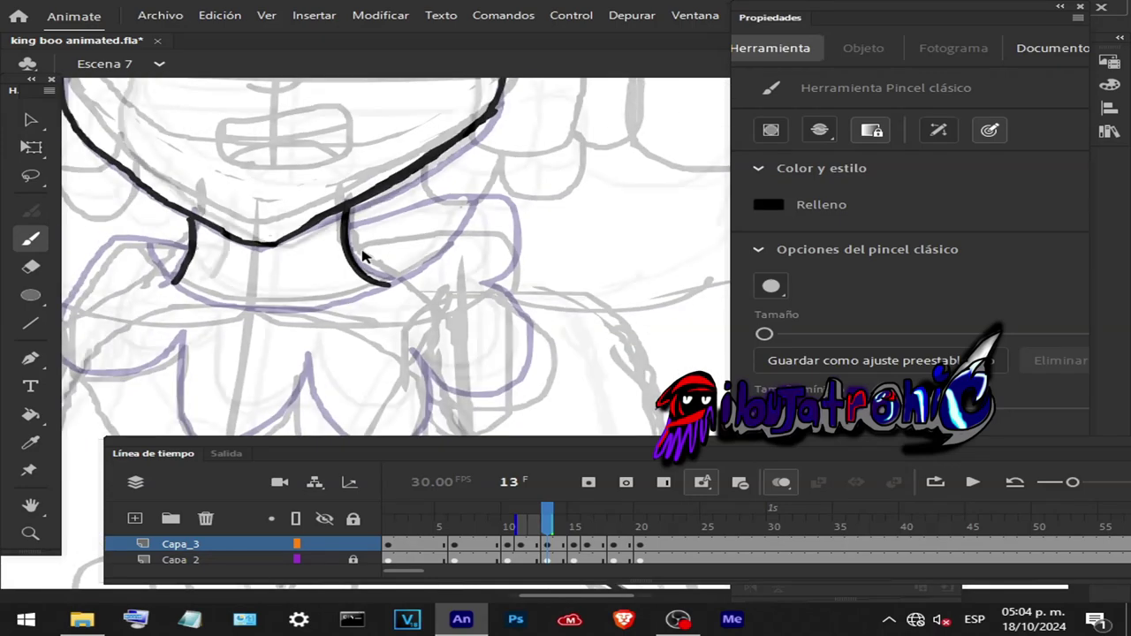
scroll(222, 277, down, 1)
drag(192, 231, 221, 267)
key(ctrl+z)
mouse_move(184, 214)
mouse_down()
mouse_move(562, 201)
mouse_move(570, 172)
mouse_up()
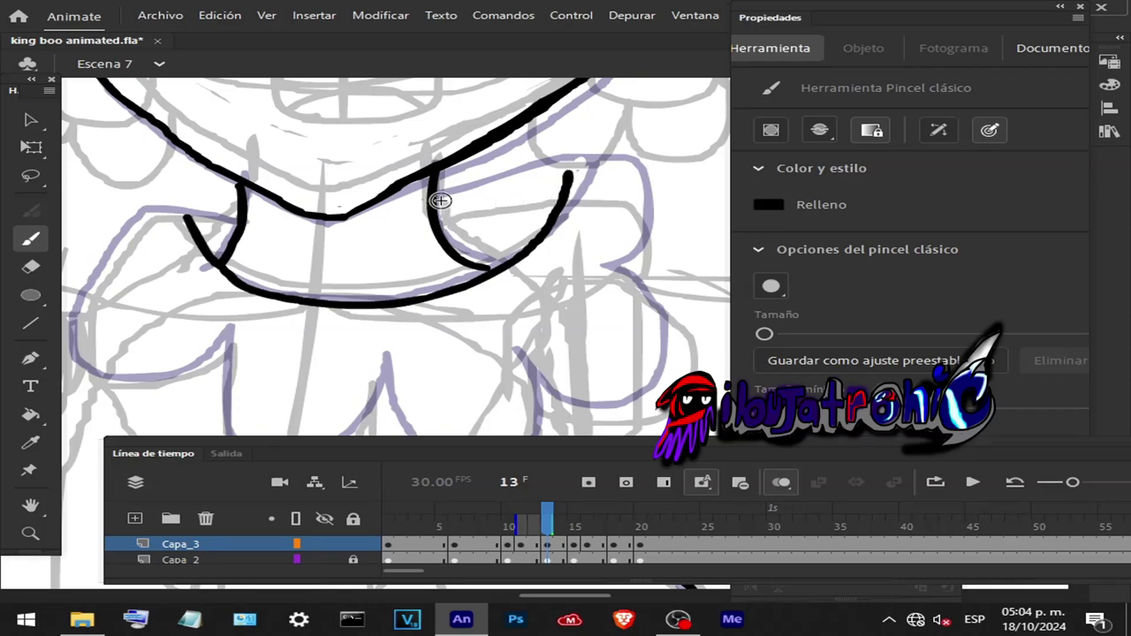
drag(437, 196, 530, 179)
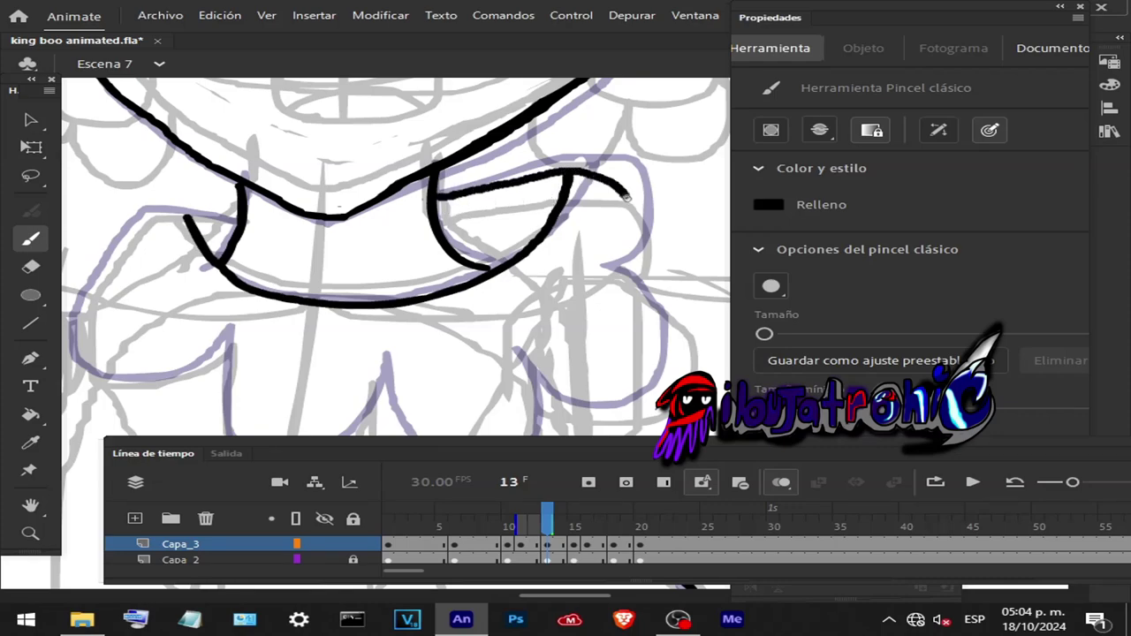
mouse_move(626, 198)
mouse_down()
mouse_move(622, 382)
mouse_move(515, 339)
mouse_up()
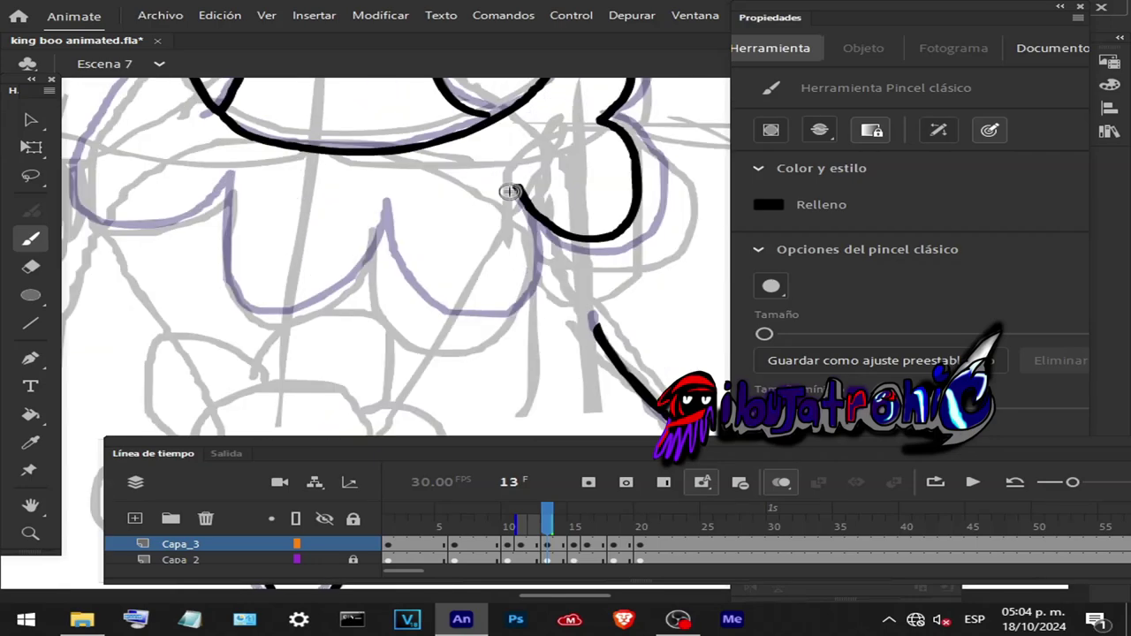
- Ink the U-shaped collar lobe, the left lobe, and join the left edge to the lower lobe
drag(535, 252, 388, 212)
key(ctrl+z)
mouse_move(422, 303)
mouse_down()
mouse_move(535, 265)
mouse_move(511, 194)
mouse_up()
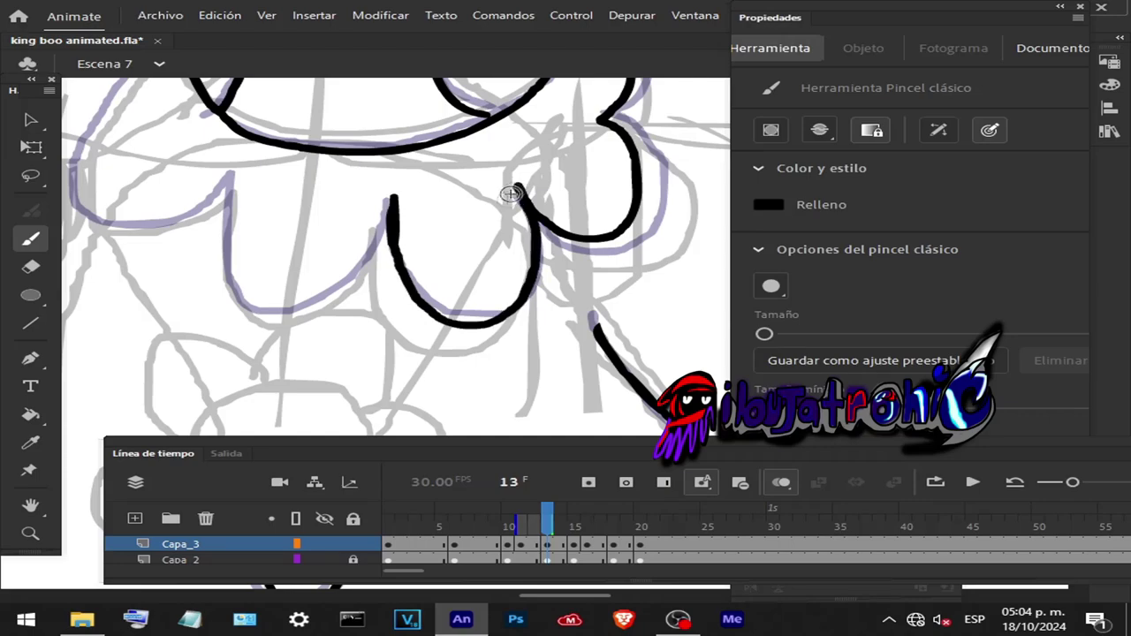
mouse_move(333, 292)
mouse_down()
mouse_move(208, 265)
mouse_move(231, 168)
mouse_move(134, 228)
mouse_up()
scroll(305, 240, down, 2)
scroll(305, 240, up, 2)
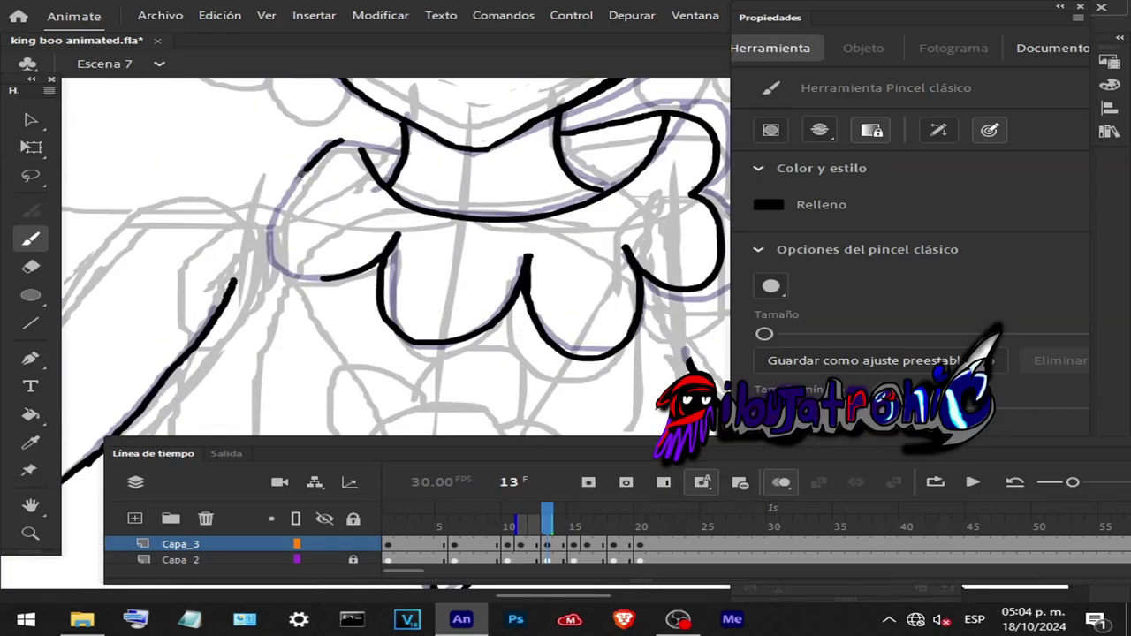
mouse_move(332, 132)
mouse_down()
mouse_move(302, 159)
mouse_move(304, 180)
mouse_up()
key(ctrl+z)
drag(329, 277, 374, 261)
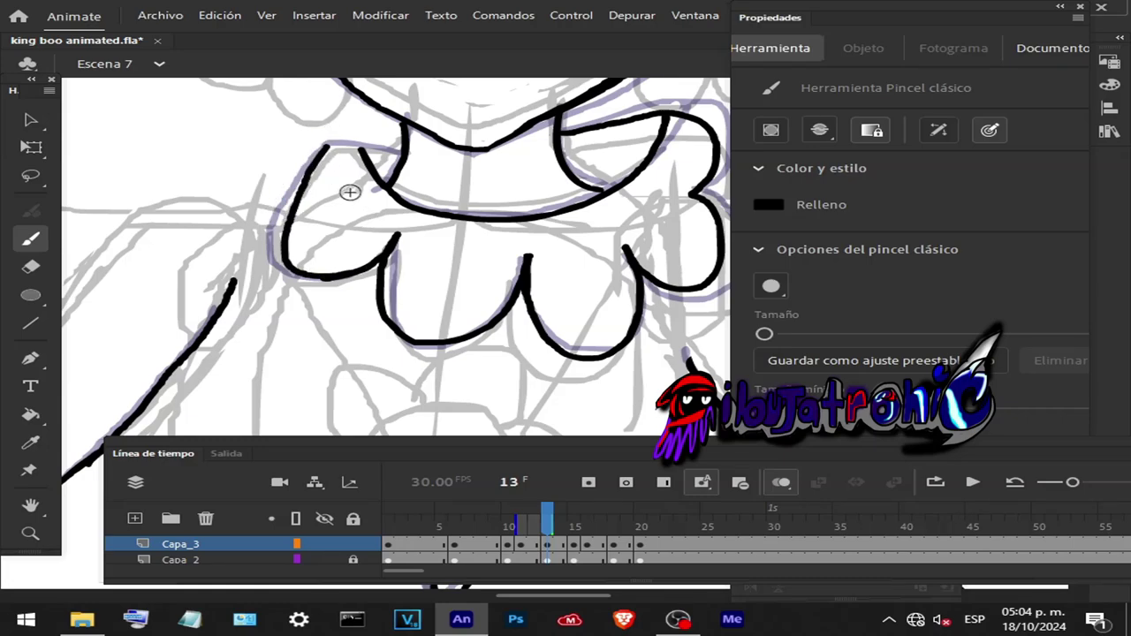
ctrl+scroll(386, 185, down, 3)
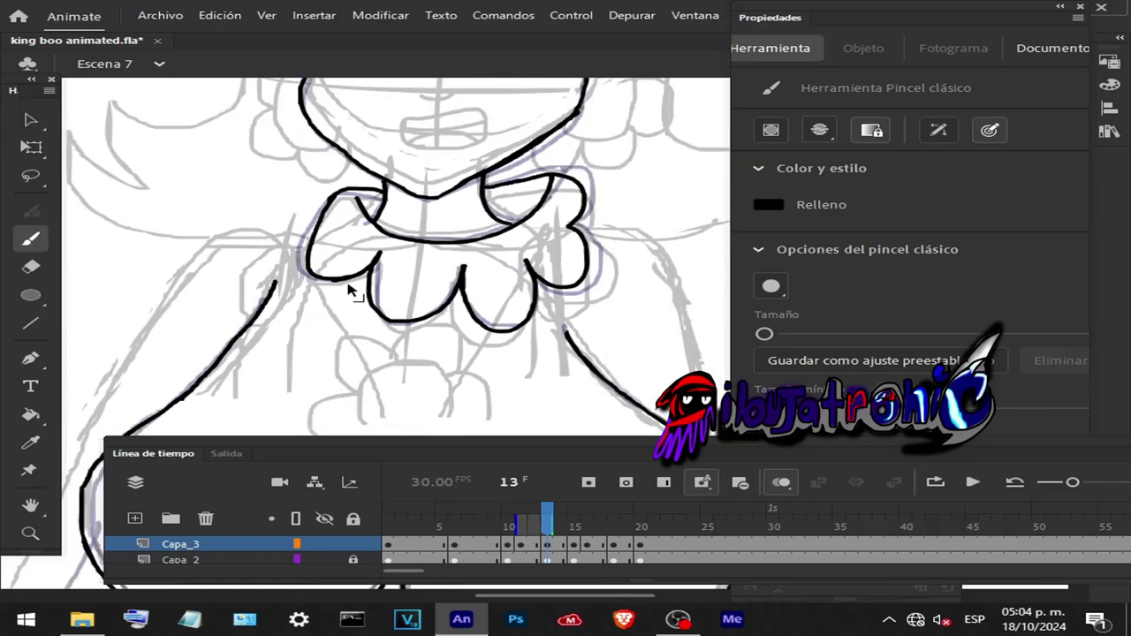
ctrl+scroll(395, 186, up, 2)
scroll(395, 187, up, 3)
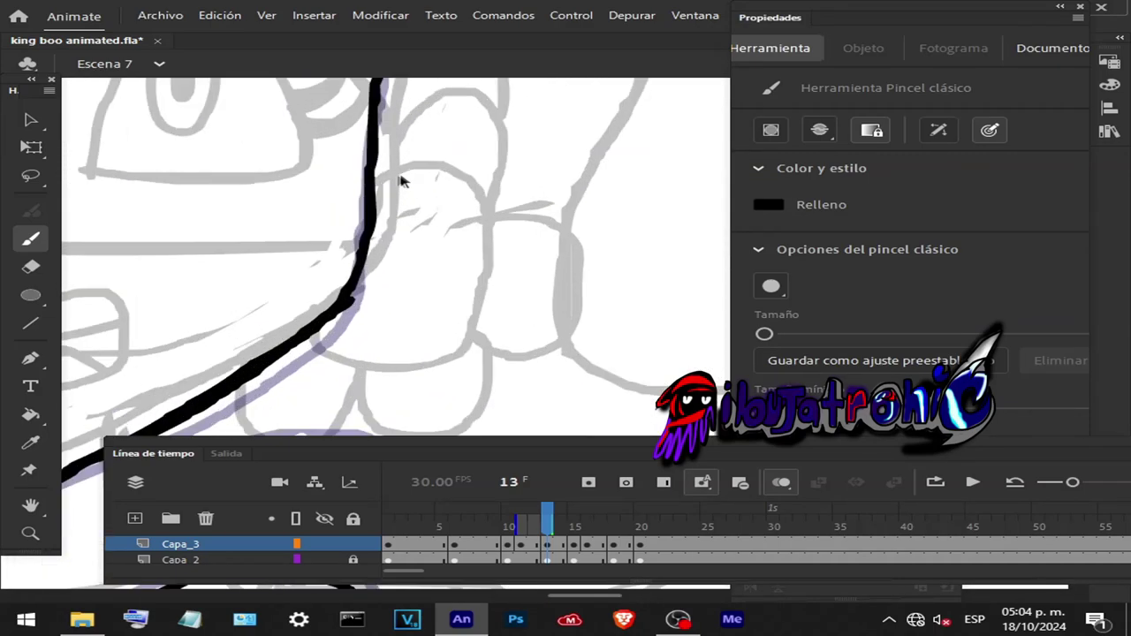
- Ink the curved black cheek outline over the grey sketch
drag(437, 160, 391, 358)
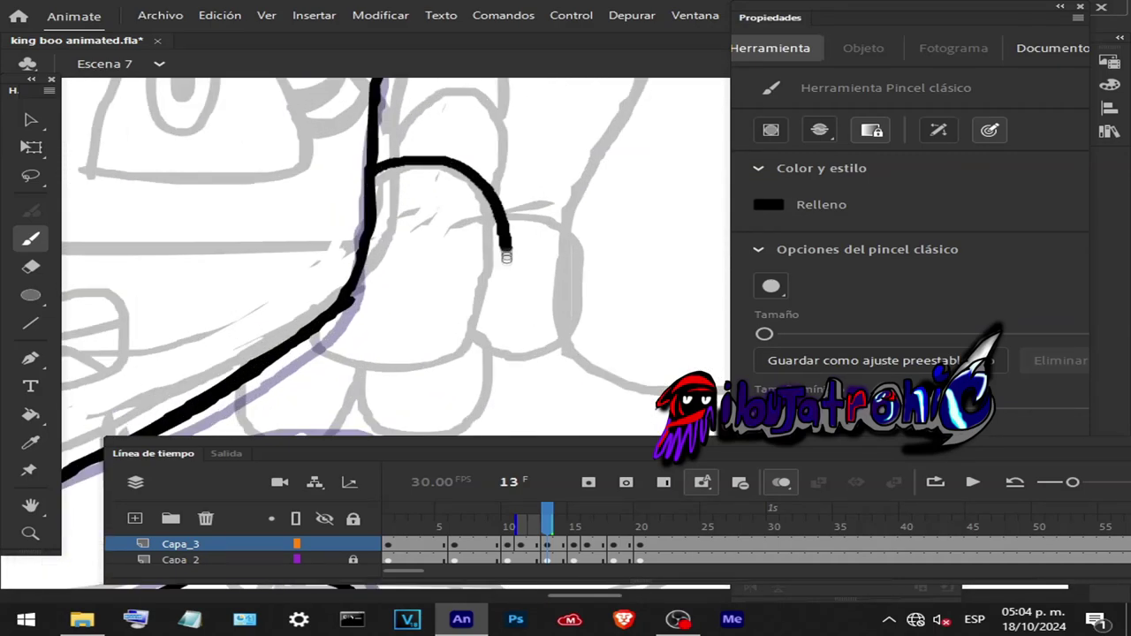
scroll(323, 326, down, 3)
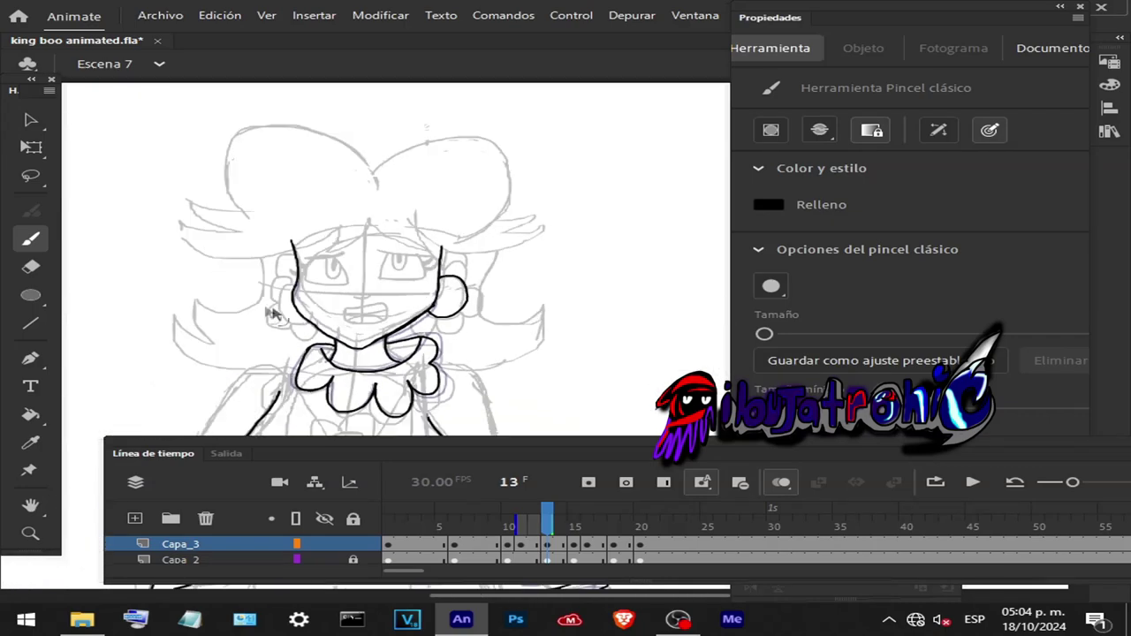
scroll(272, 313, up, 2)
scroll(310, 306, up, 2)
scroll(417, 291, down, 3)
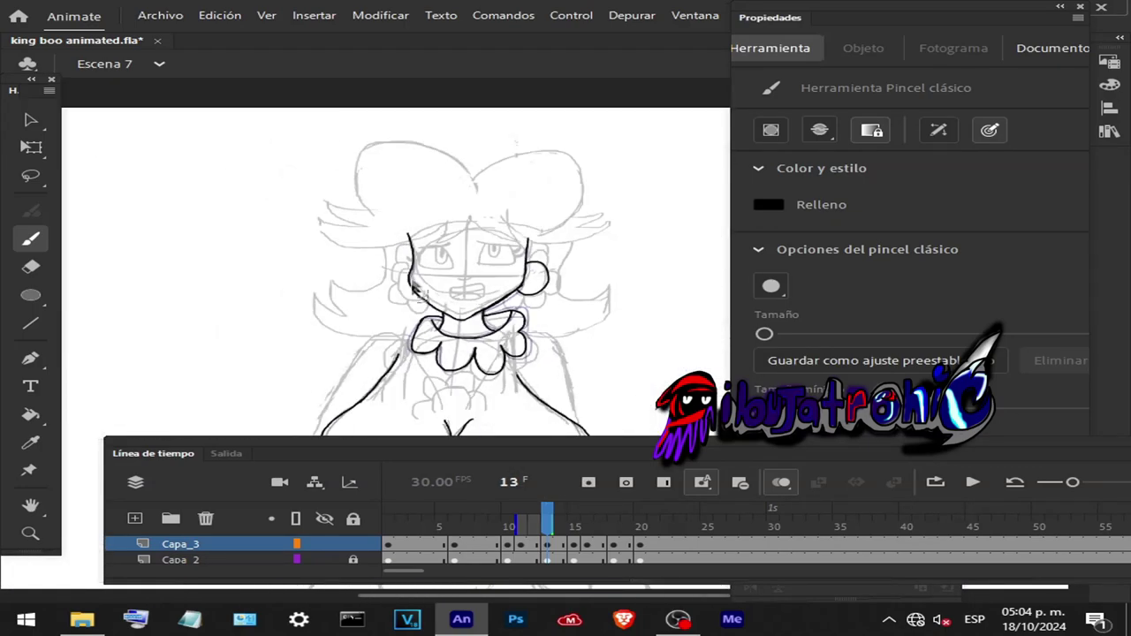
scroll(383, 232, down, 2)
scroll(380, 225, down, 2)
- Play the animation from frame 12 to preview the inking, then save the file
drag(575, 526, 511, 533)
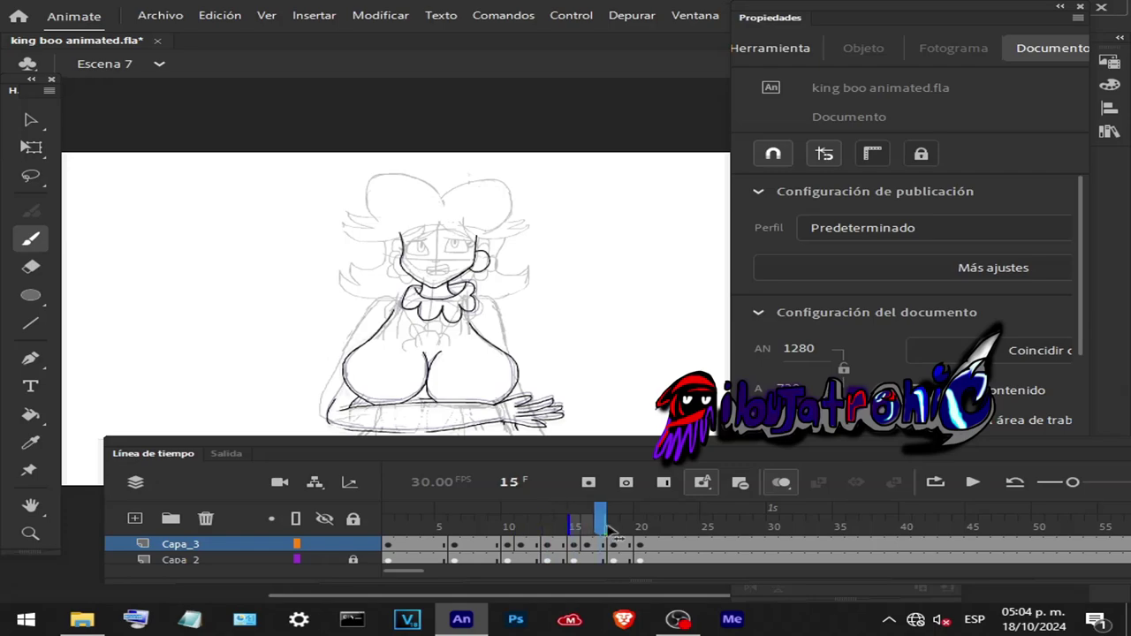
key(Return)
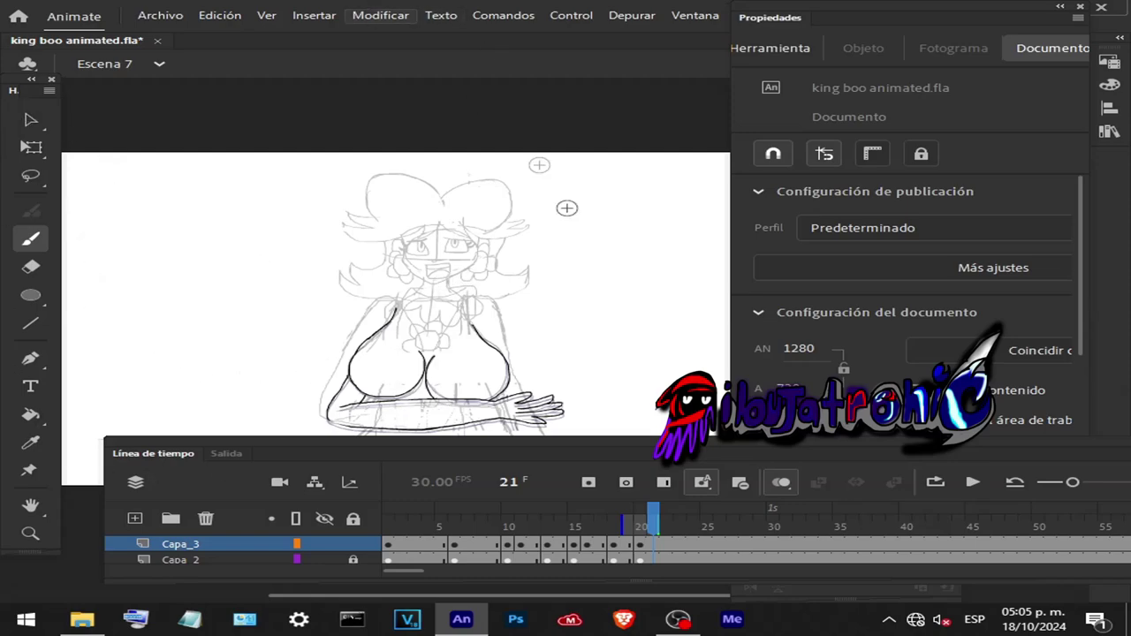
click(163, 15)
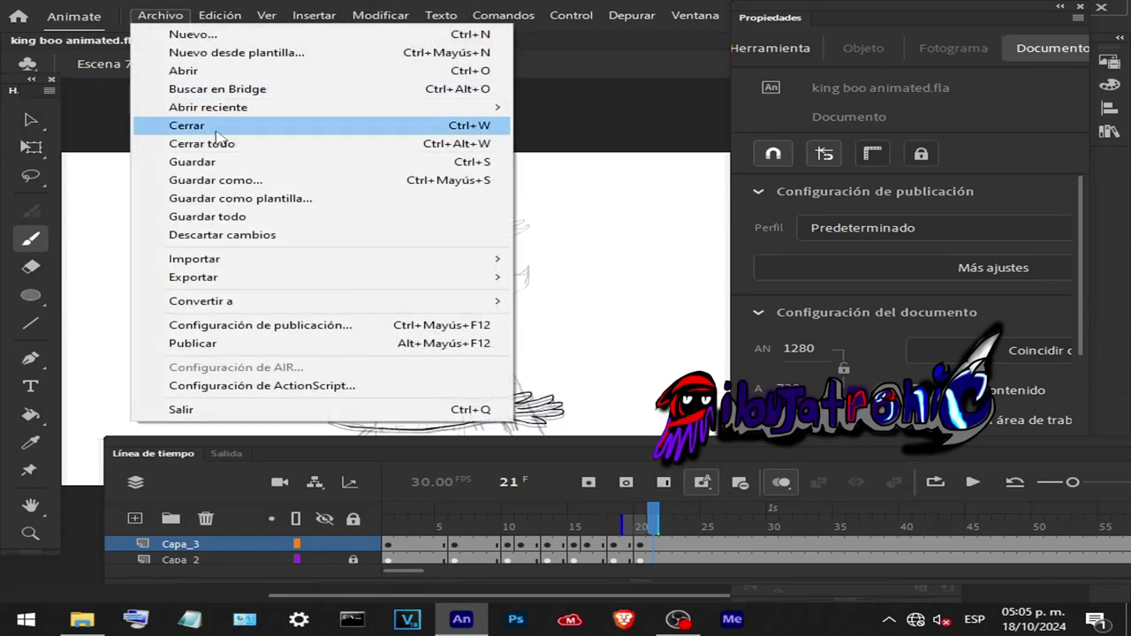
click(217, 160)
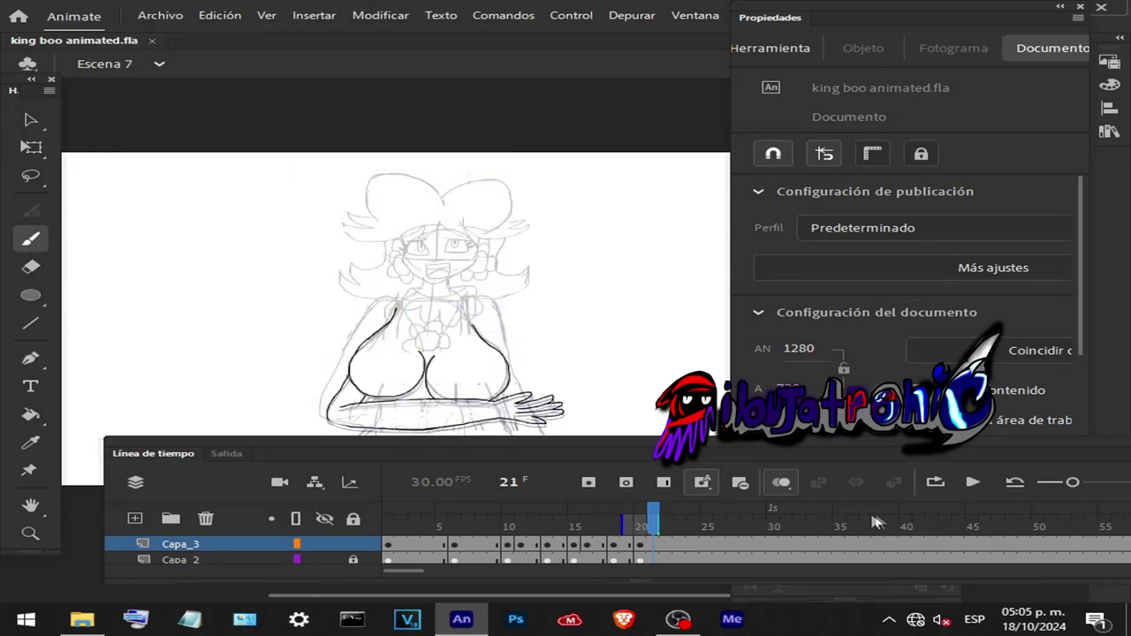
click(678, 618)
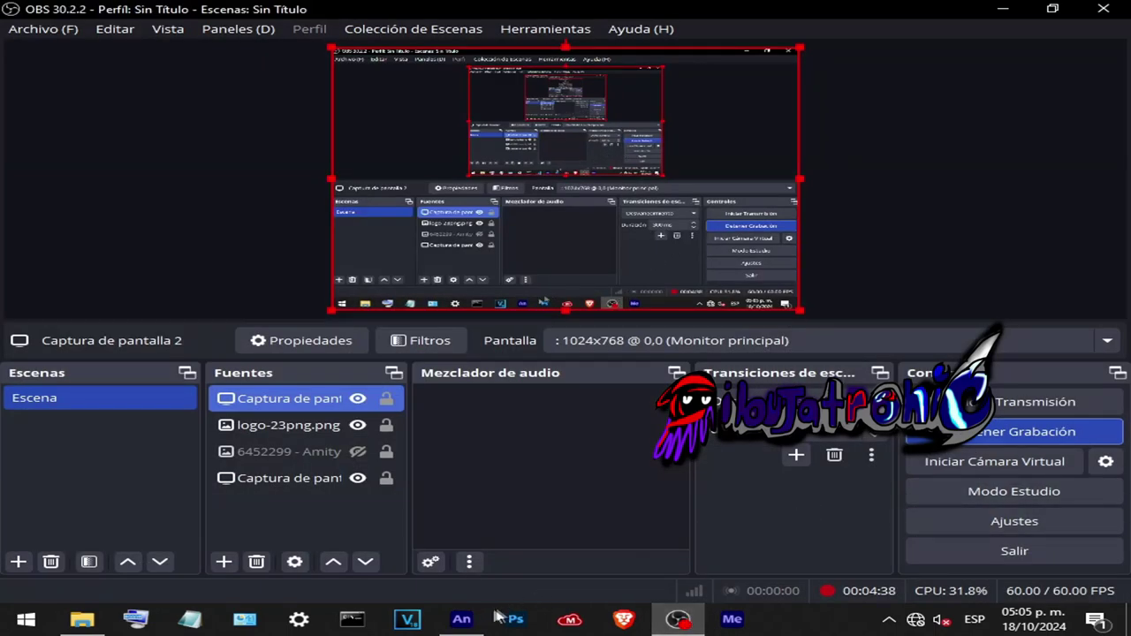
click(461, 619)
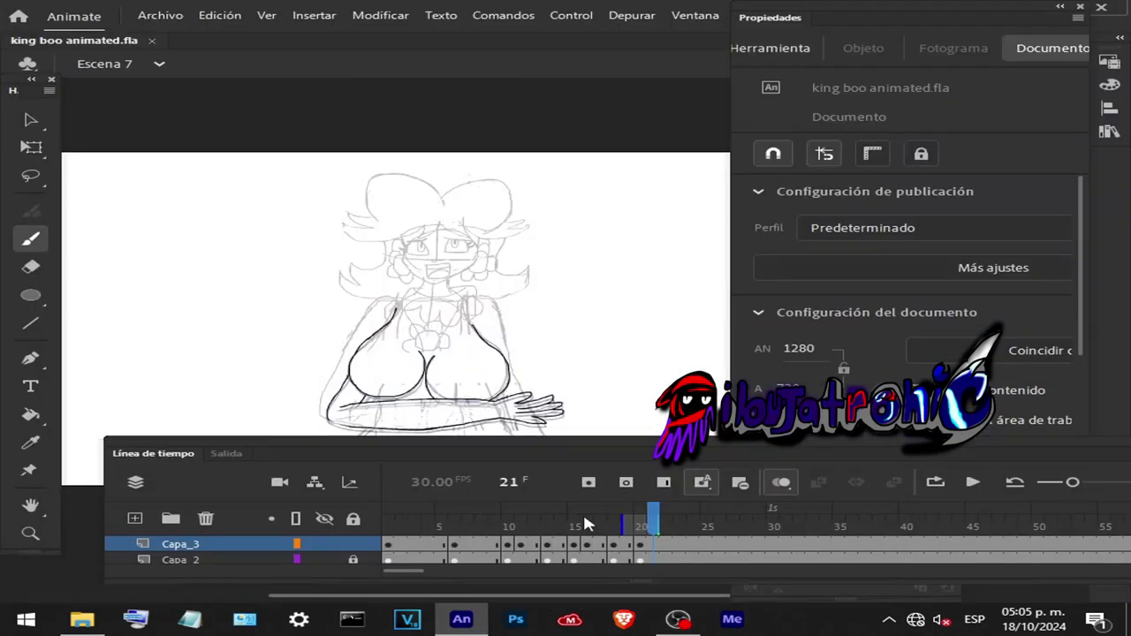
- Return to frame 1 and switch to Escena 5
drag(552, 513, 389, 548)
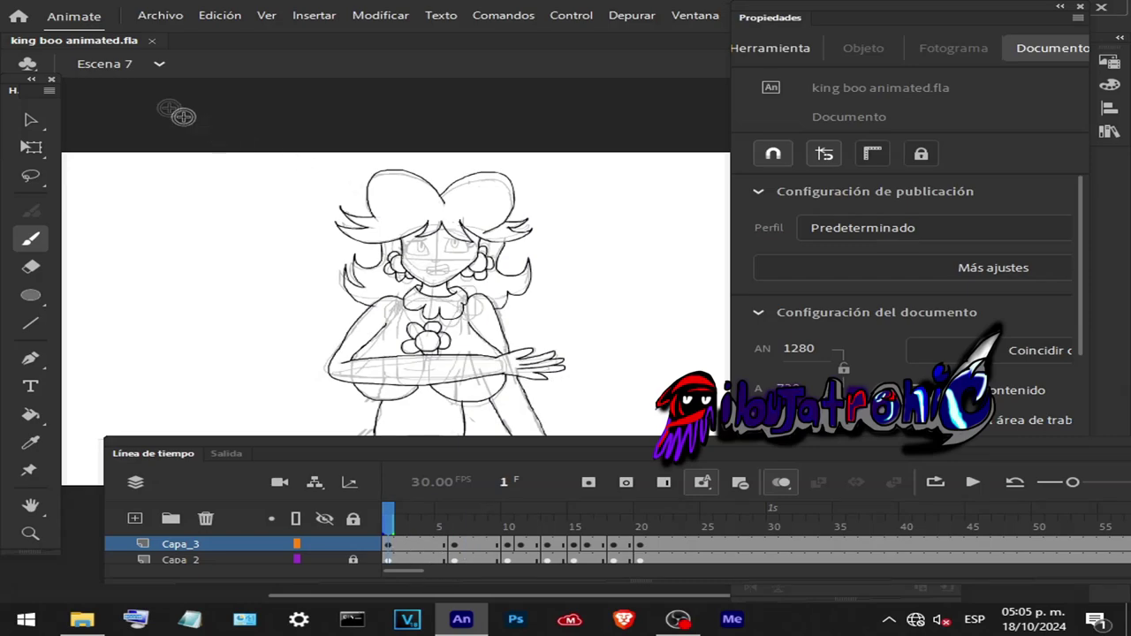
click(146, 62)
click(141, 192)
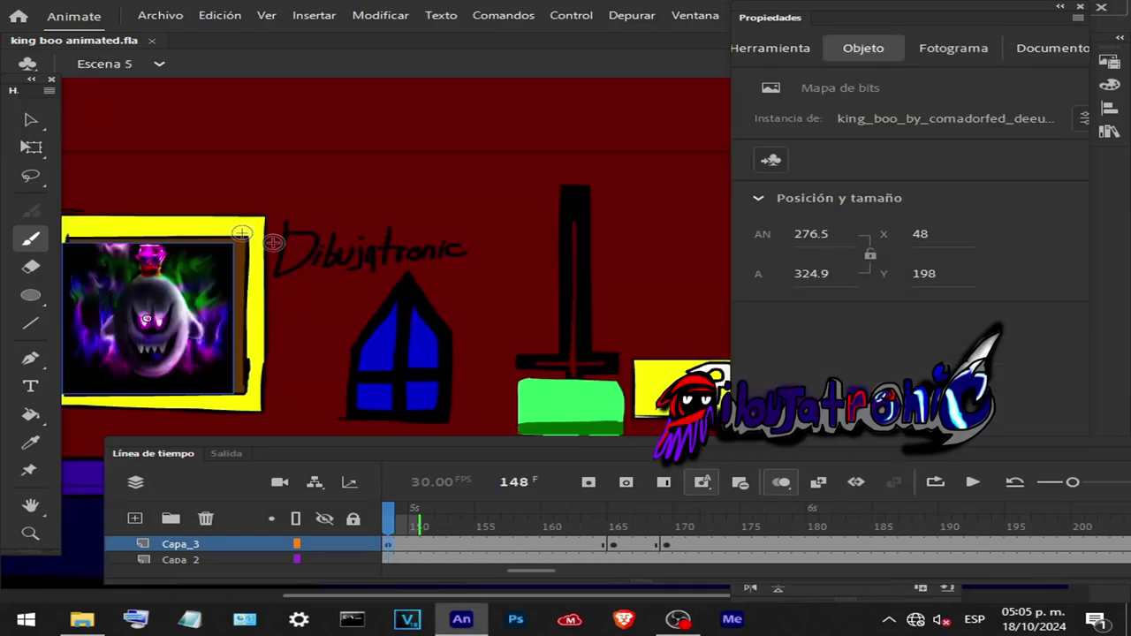
- Scrub through Escena 5, then preview the opening frames of Escena 4
mouse_move(423, 515)
mouse_down()
mouse_move(442, 533)
mouse_move(933, 524)
mouse_move(768, 531)
mouse_up()
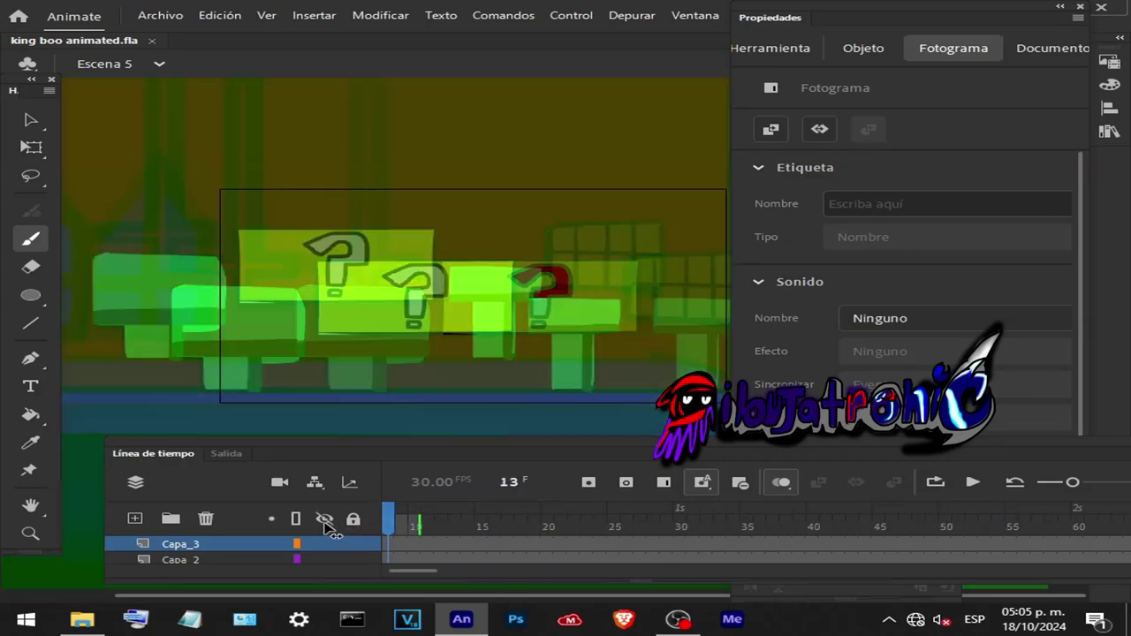
drag(769, 531, 343, 528)
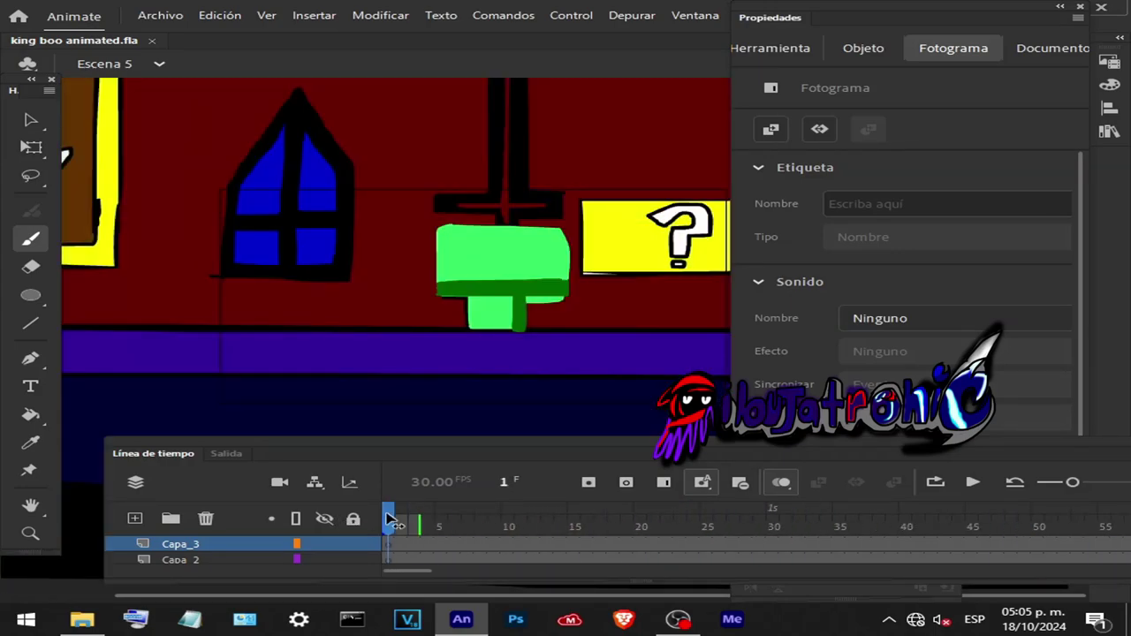
click(159, 64)
click(133, 141)
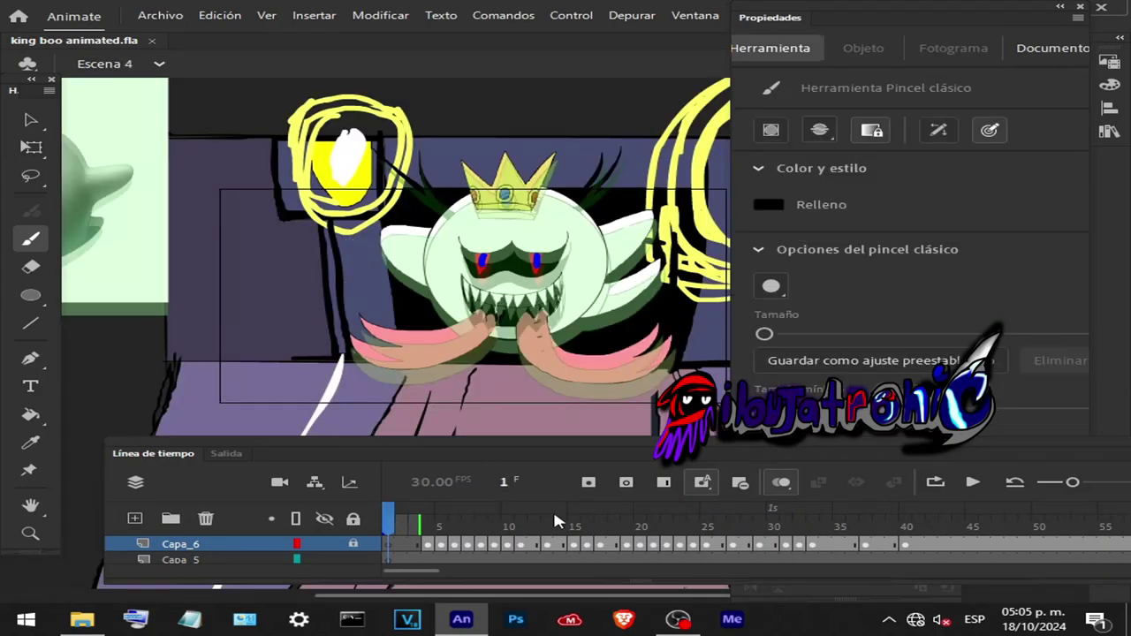
drag(478, 527, 373, 531)
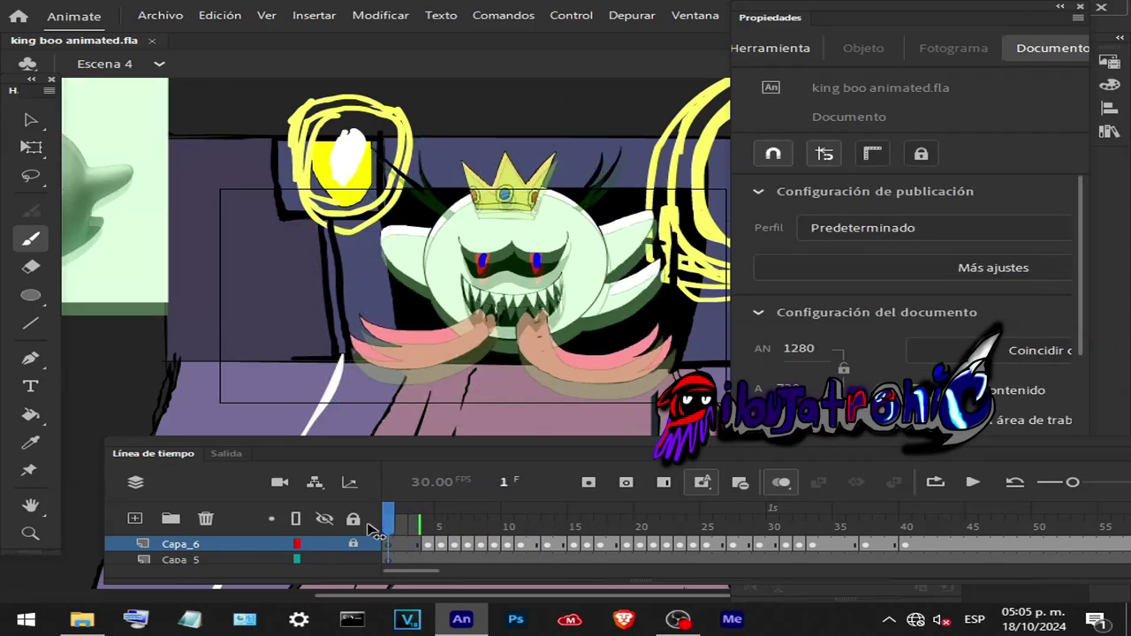
- Cycle through Escena 2 and Escena 1, then pick Escena 3 from the scene list
click(151, 63)
click(115, 113)
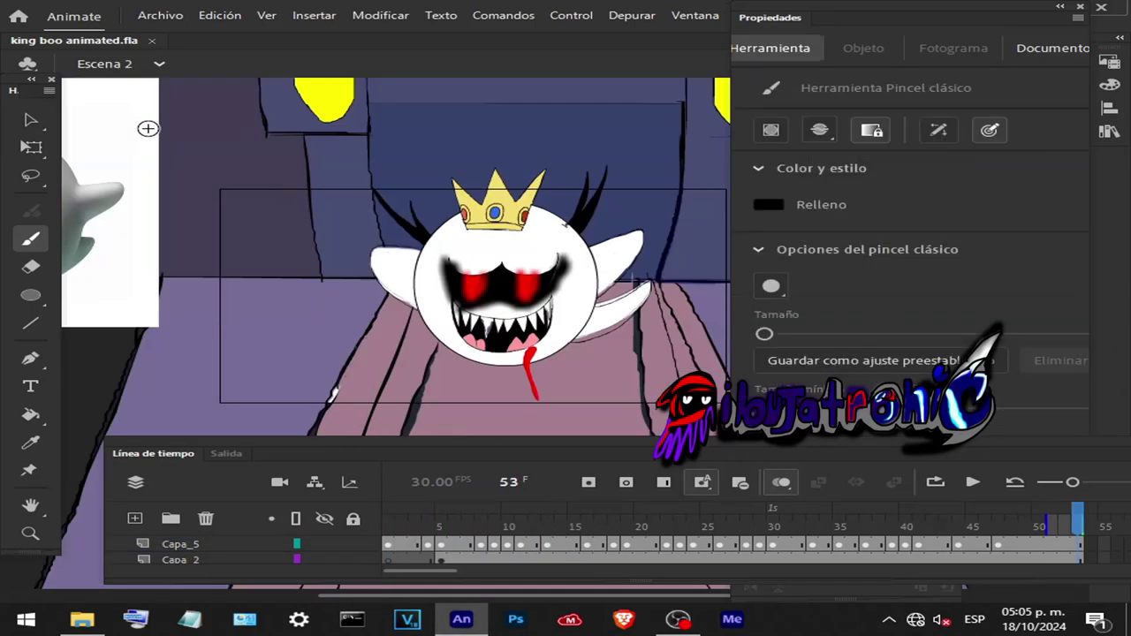
click(159, 64)
click(164, 90)
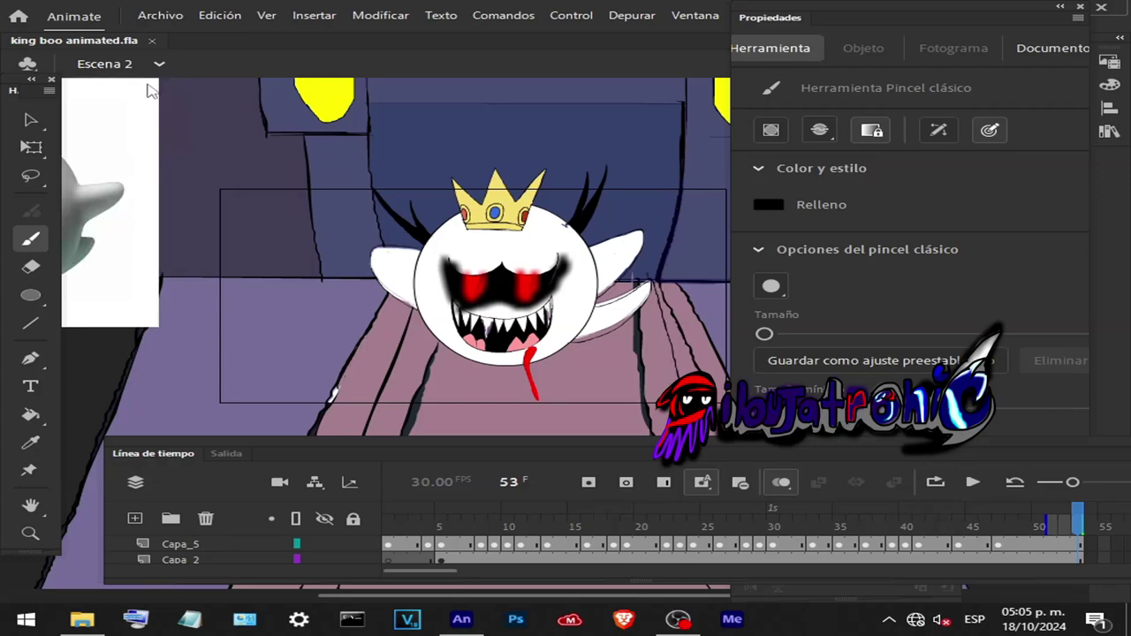
click(159, 64)
click(127, 248)
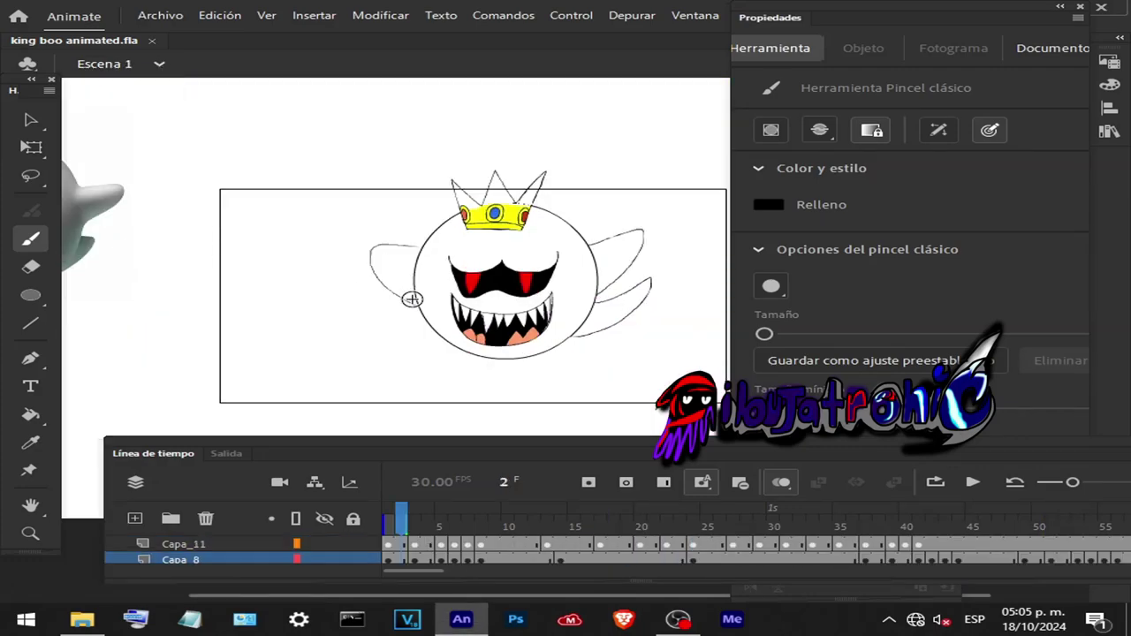